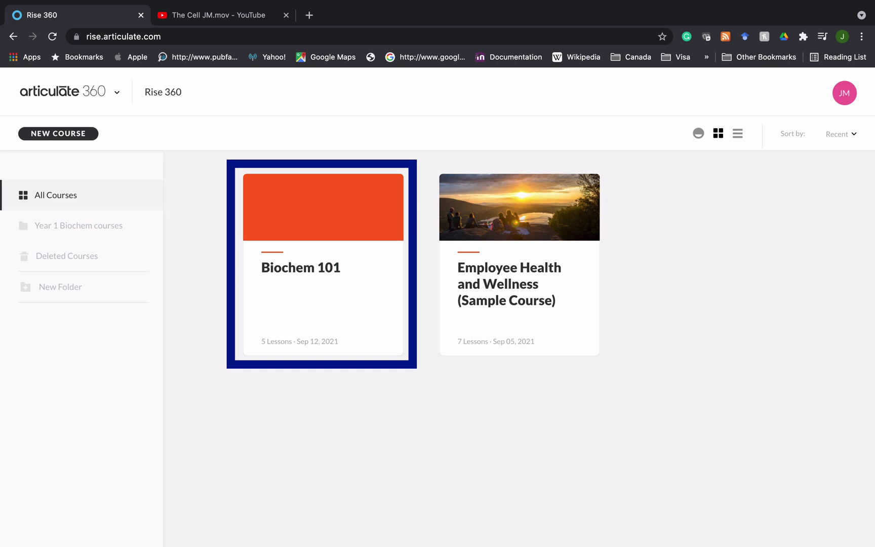
Open Biochem 101 and add an 'Animal cell' lesson under The Cell, after Mitochondria.
left_click(308, 248)
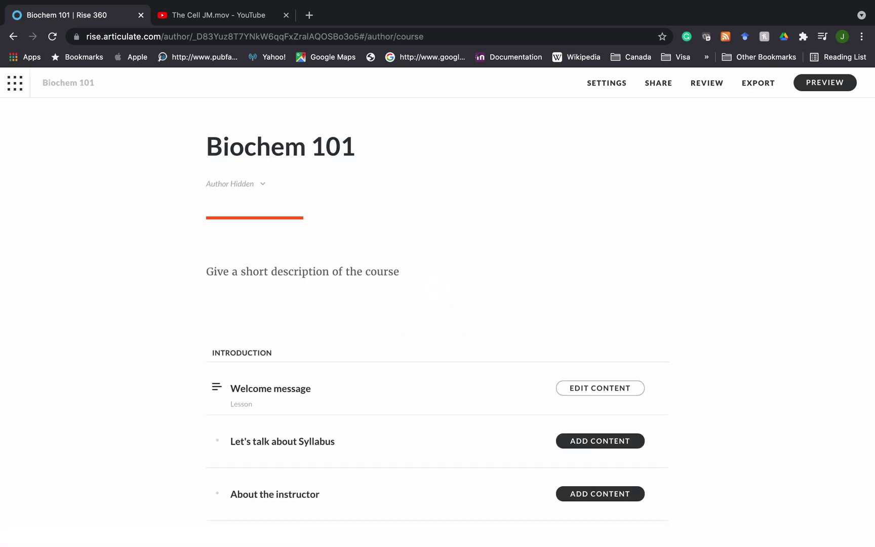
scroll(433, 288, "down", 5)
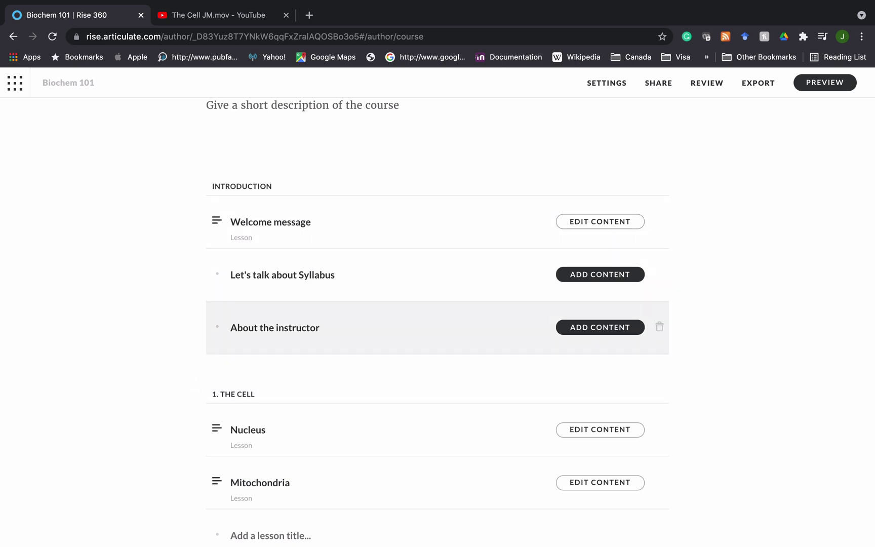
scroll(436, 327, "down", 3)
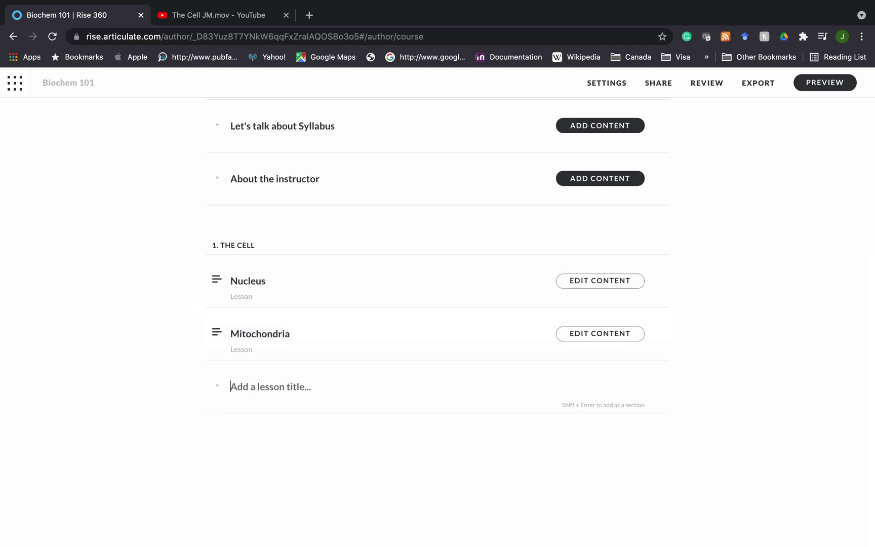
type("Ani")
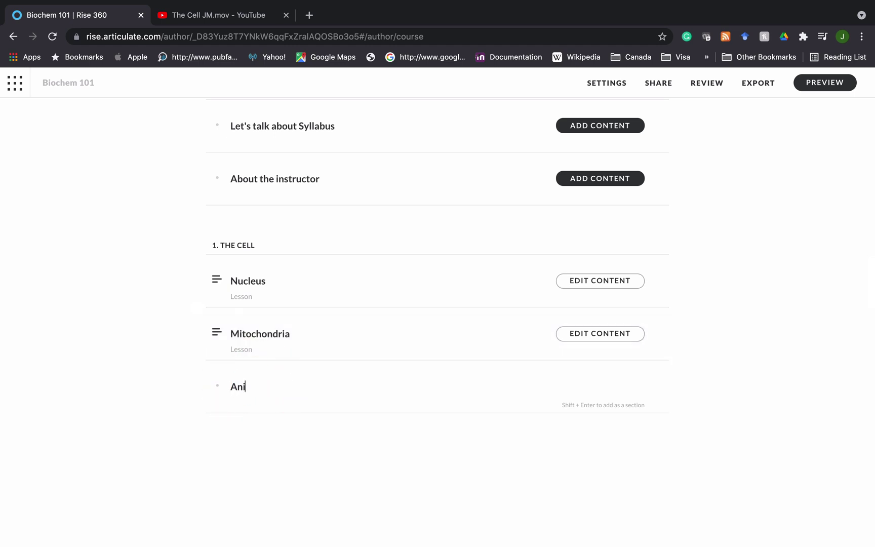
type("mal cell")
key("Return")
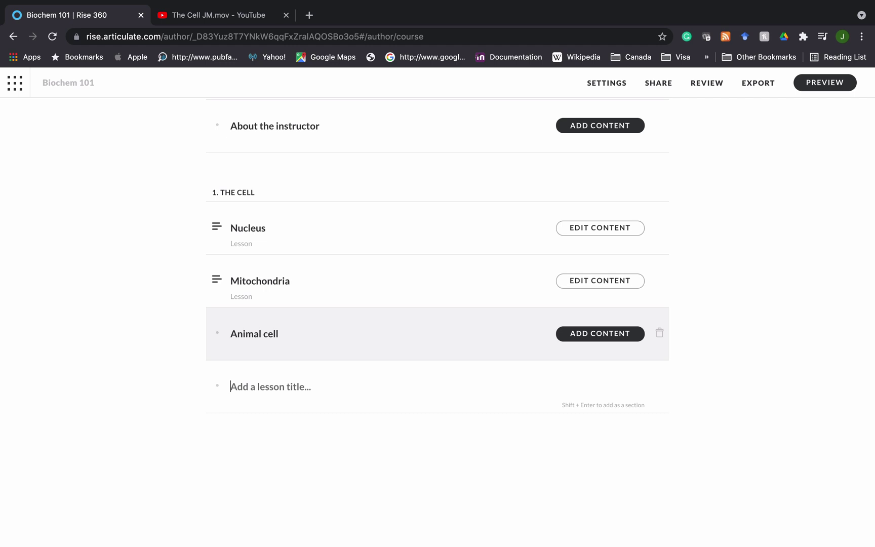
Make Animal cell a regular lesson and insert a Labeled Graphic block as its first block.
left_click(581, 333)
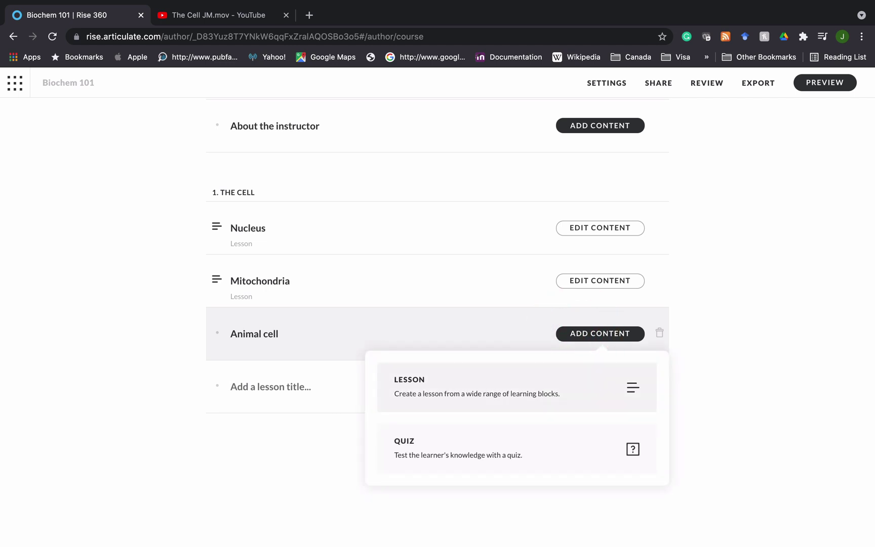
left_click(426, 381)
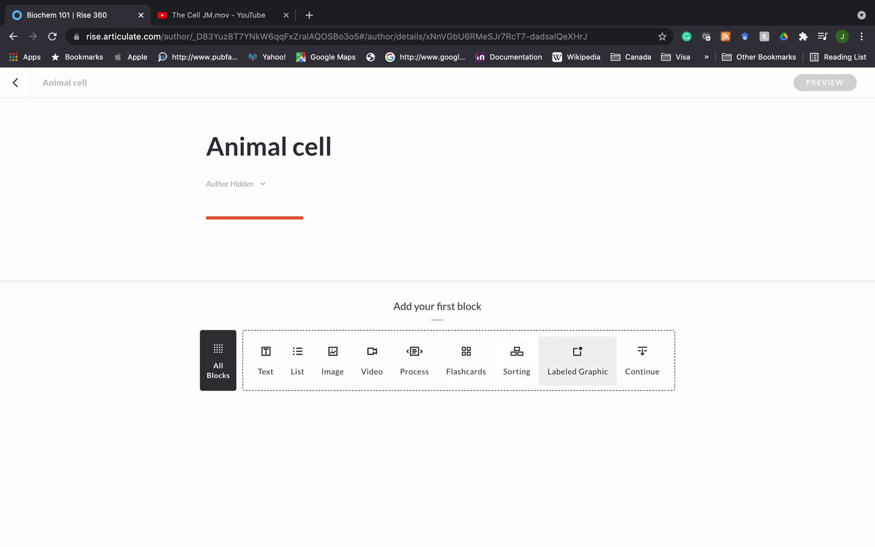
left_click(577, 355)
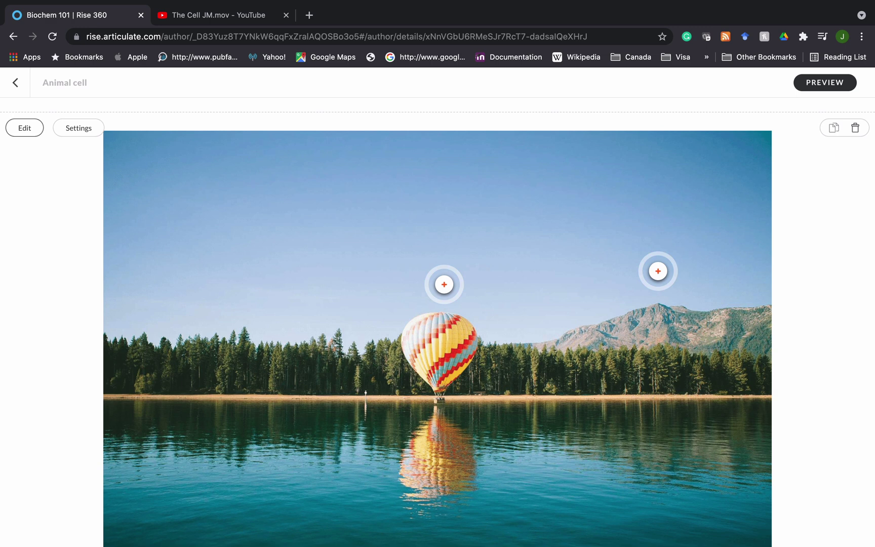
Open the labeled graphic block's editor and show the options for replacing its background image.
left_click(25, 128)
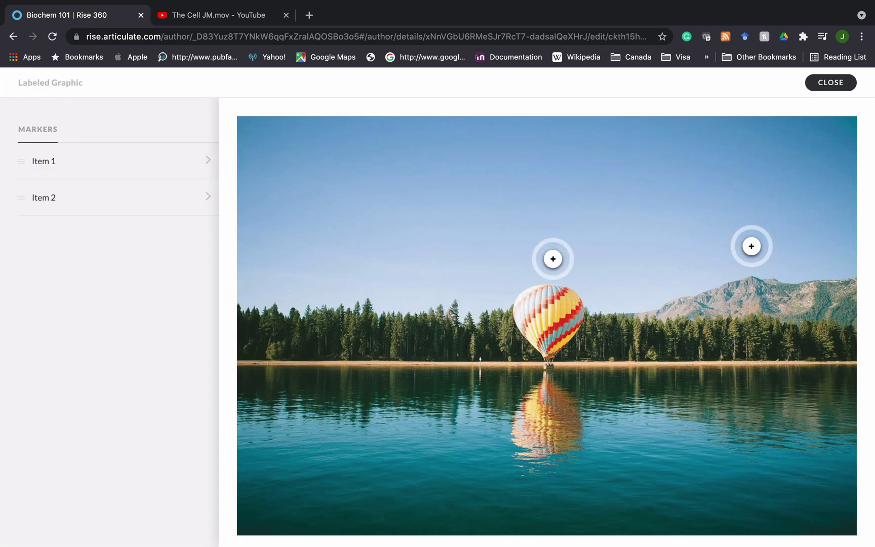
scroll(547, 324, "down", 1)
scroll(546, 314, "down", 2)
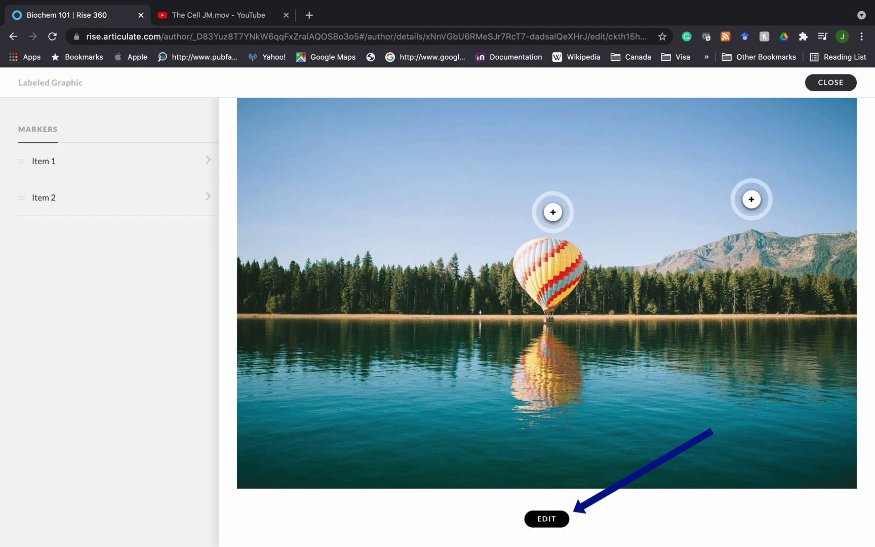
left_click(546, 518)
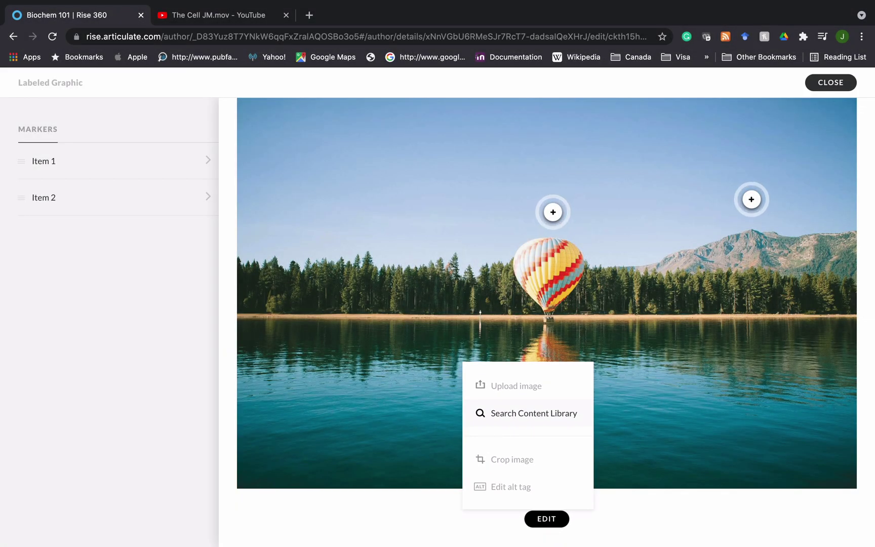
Use the first 'animal cell' Illustration from the content library as the graphic's background.
left_click(537, 255)
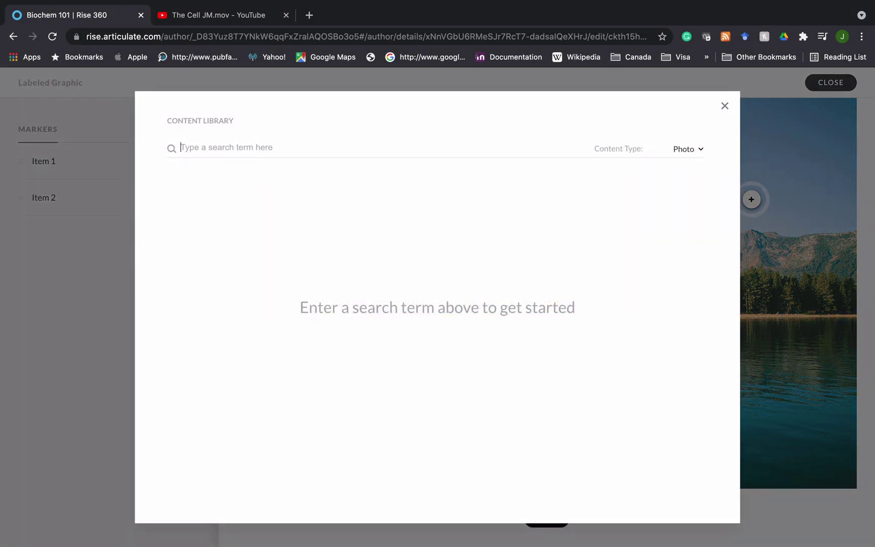
left_click(207, 149)
type("animal cel")
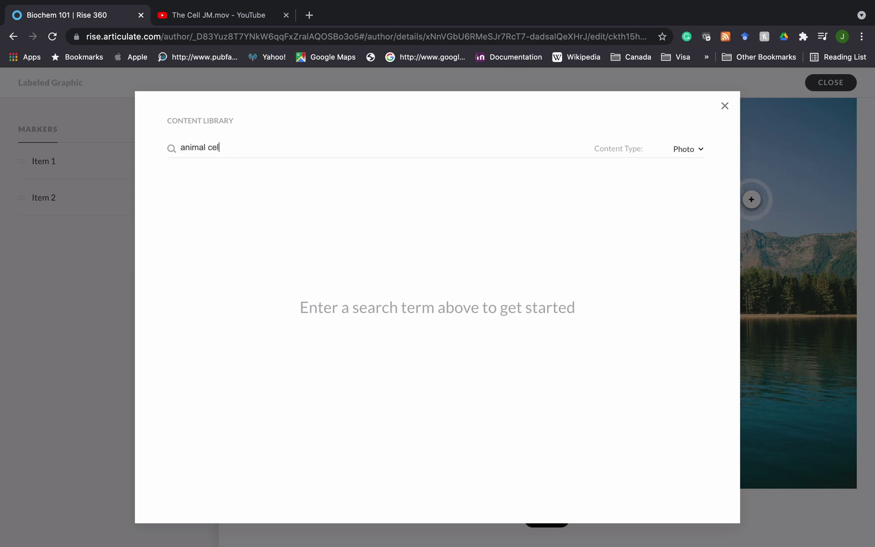
type("l")
left_click(679, 149)
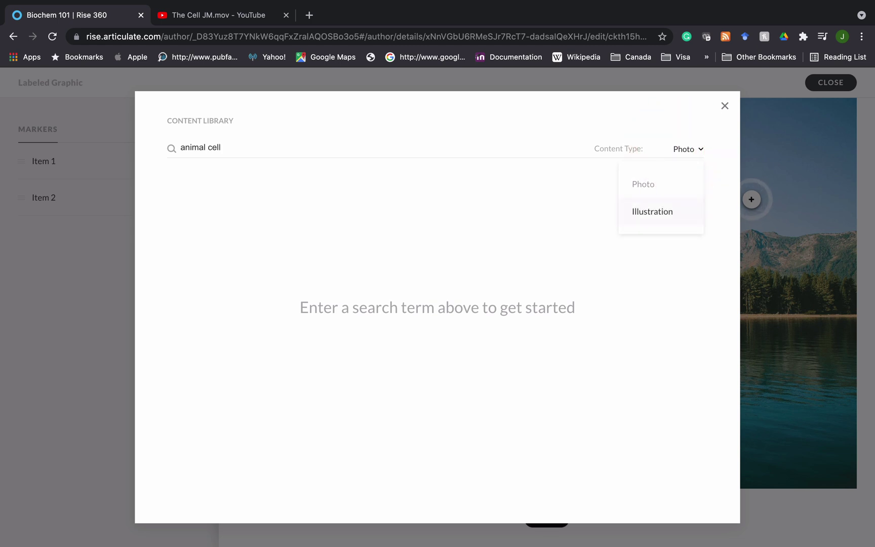
left_click(644, 211)
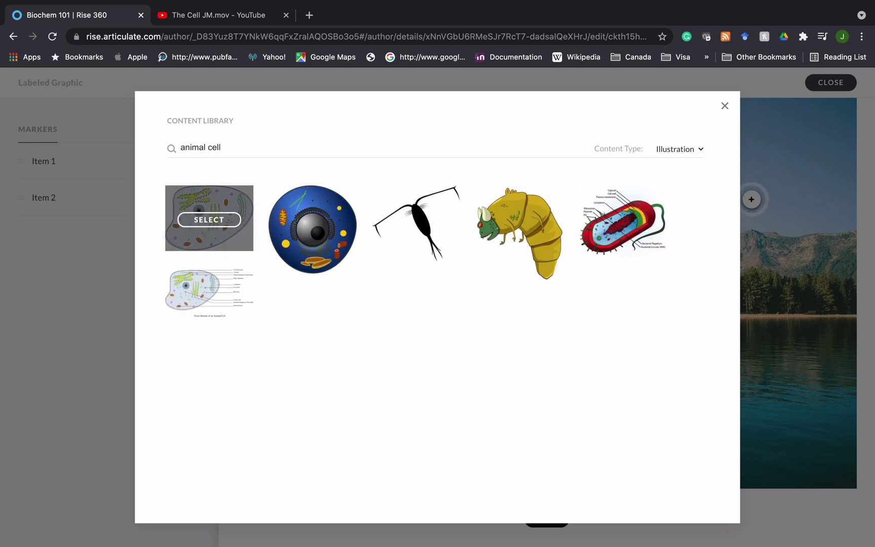
left_click(209, 219)
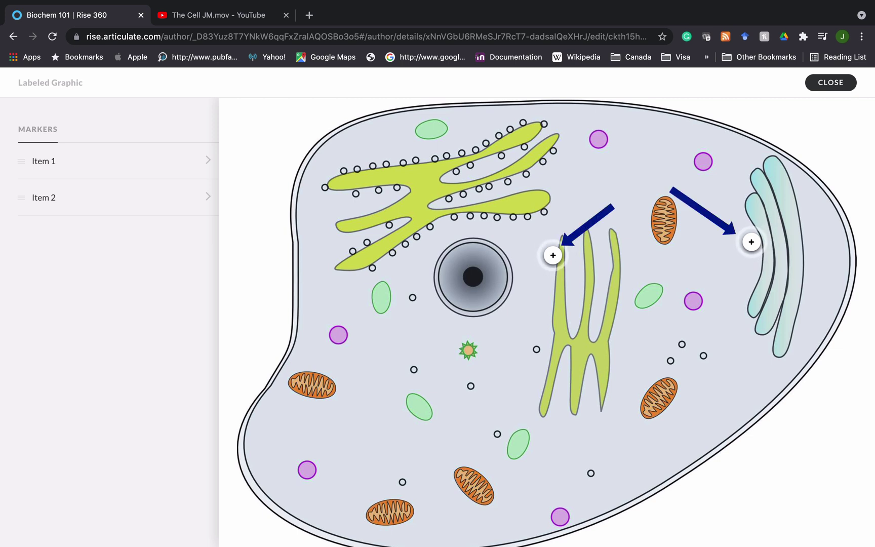
Move markers onto a lower-left mitochondrion and the Golgi's edge, and add one on the rough ER.
left_click(552, 254)
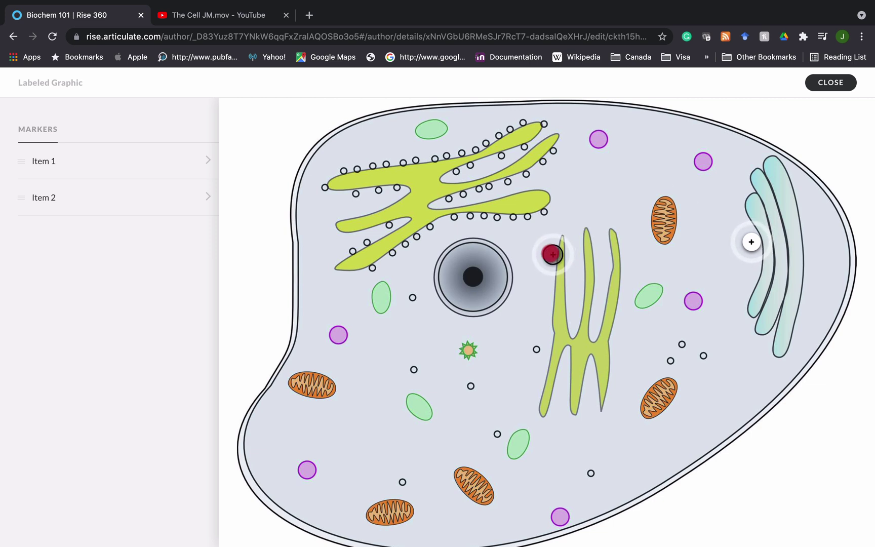
mouse_move(552, 255)
left_mouse_down()
mouse_move(457, 251)
mouse_move(361, 317)
mouse_move(332, 351)
mouse_move(346, 369)
left_mouse_up()
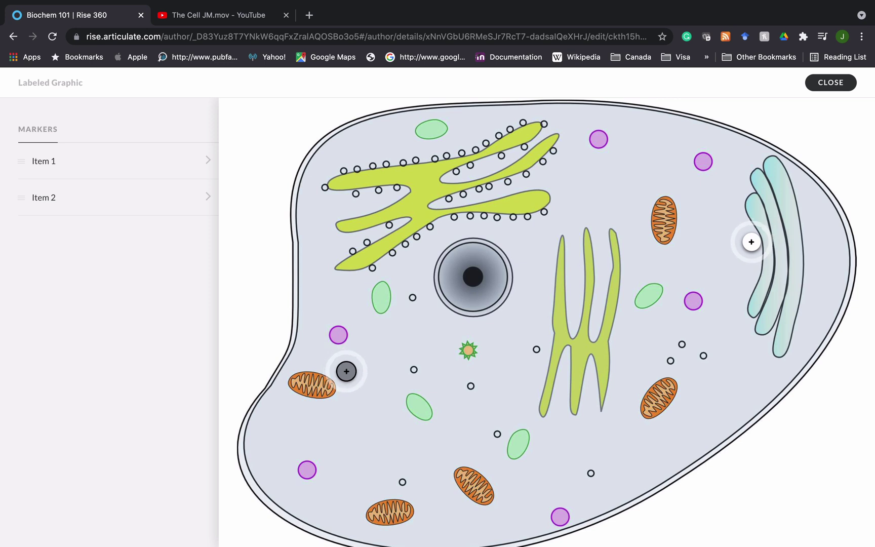
left_click(362, 317)
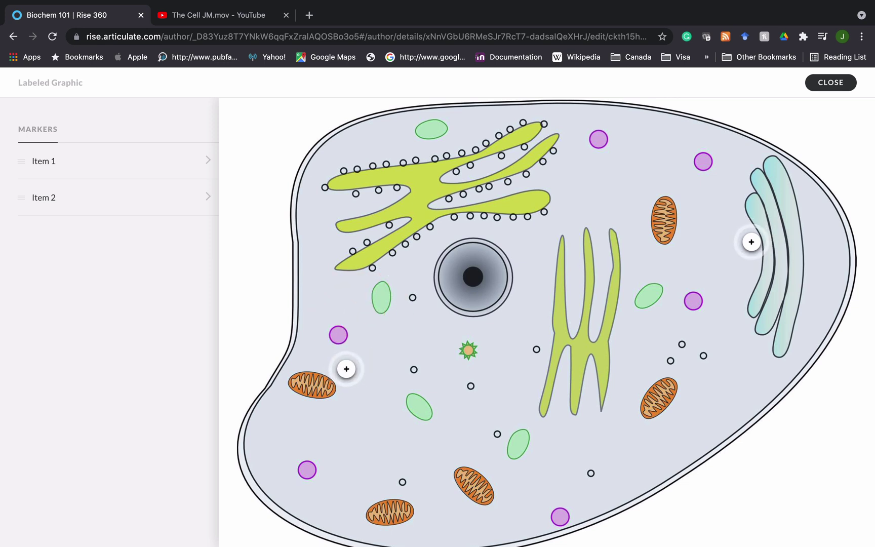
left_click_drag(751, 242, 816, 243)
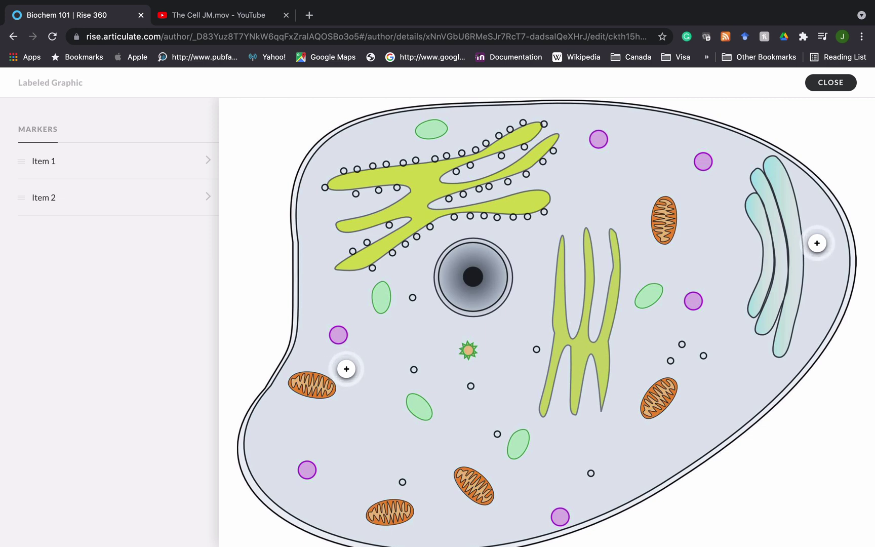
left_click(422, 174)
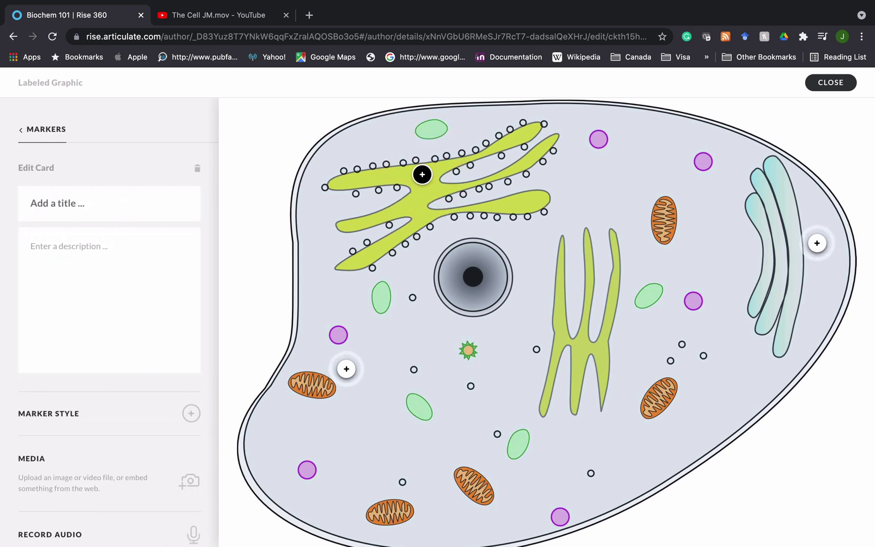
Title the lower-left mitochondrion marker's card 'Mitochondrion' and nudge that marker slightly left.
left_click(518, 263)
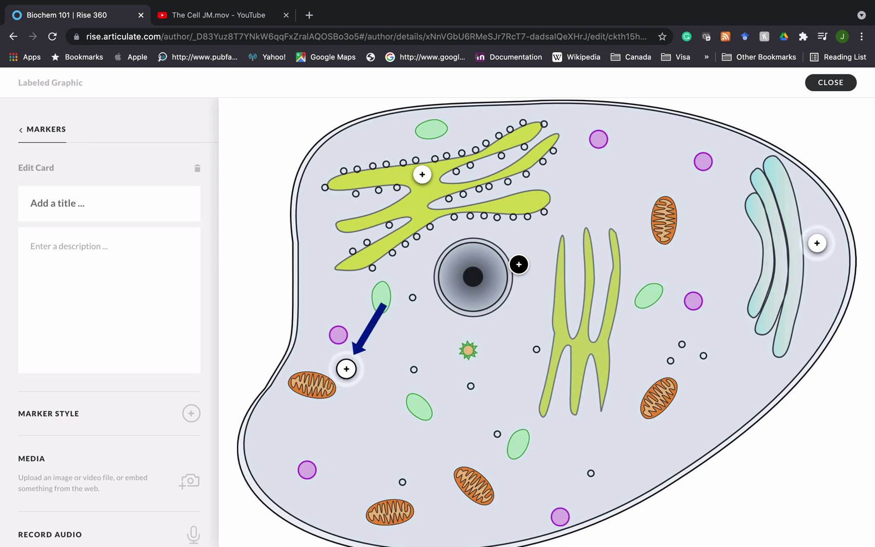
left_click(346, 369)
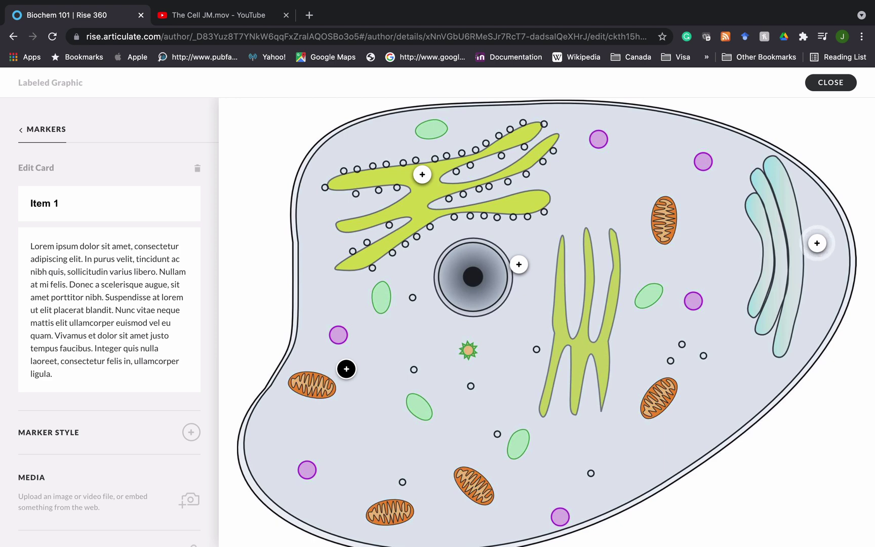
triple_click(44, 203)
type("M")
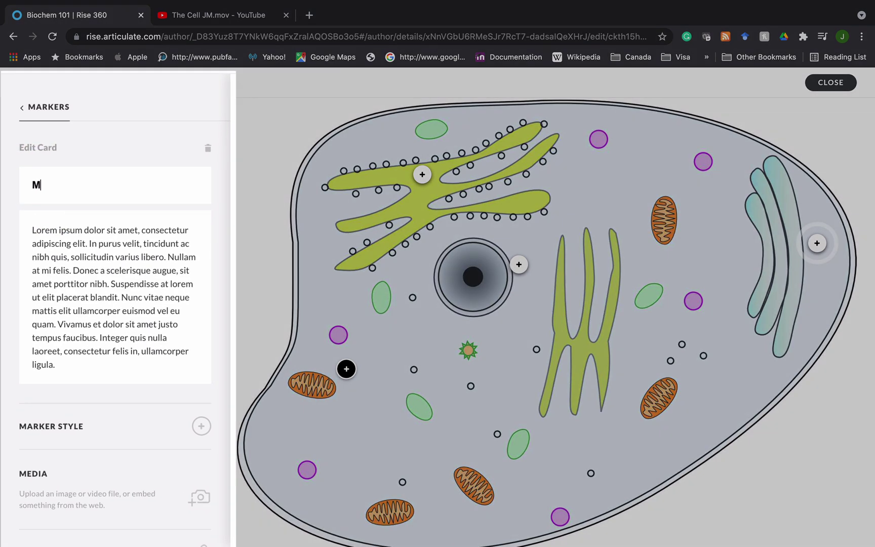
type("itochondrion")
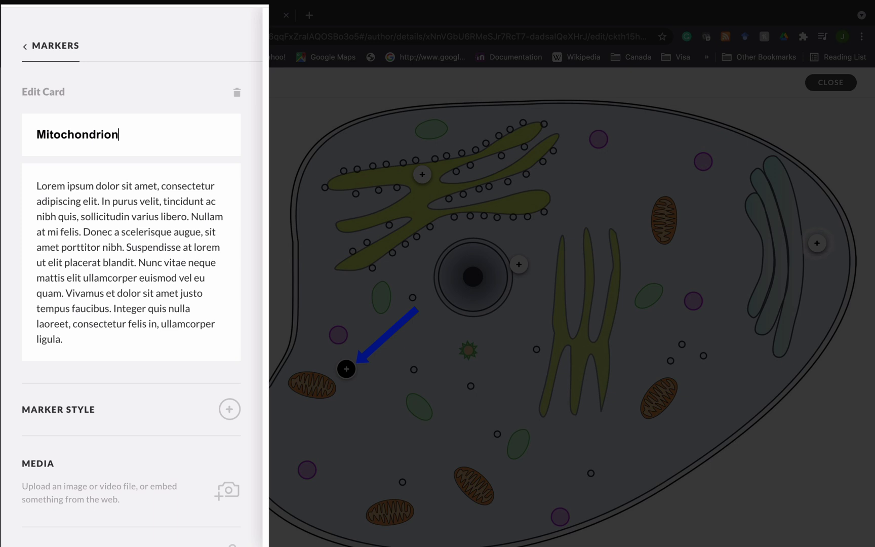
left_click_drag(346, 369, 335, 368)
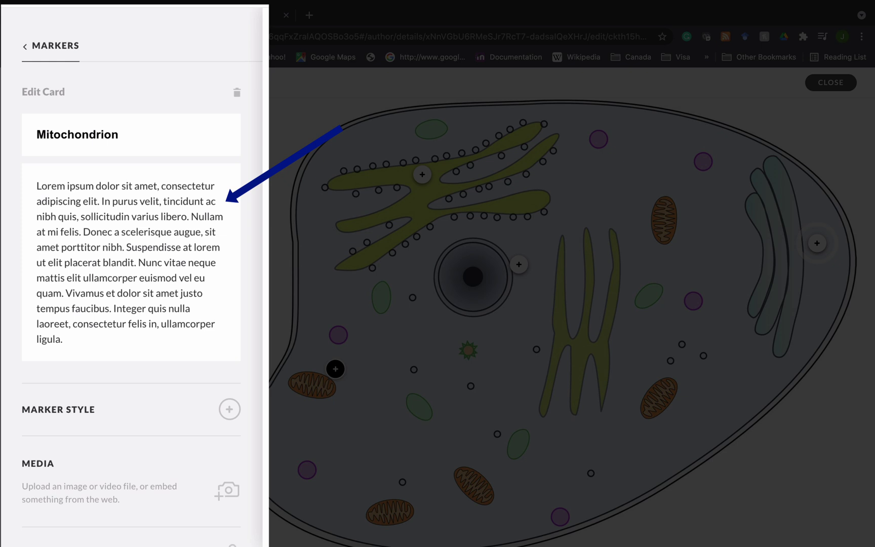
Clear the Lorem ipsum placeholder and type 'give some info about mitochondria' as the card text.
left_click_drag(37, 186, 87, 340)
key("BackSpace")
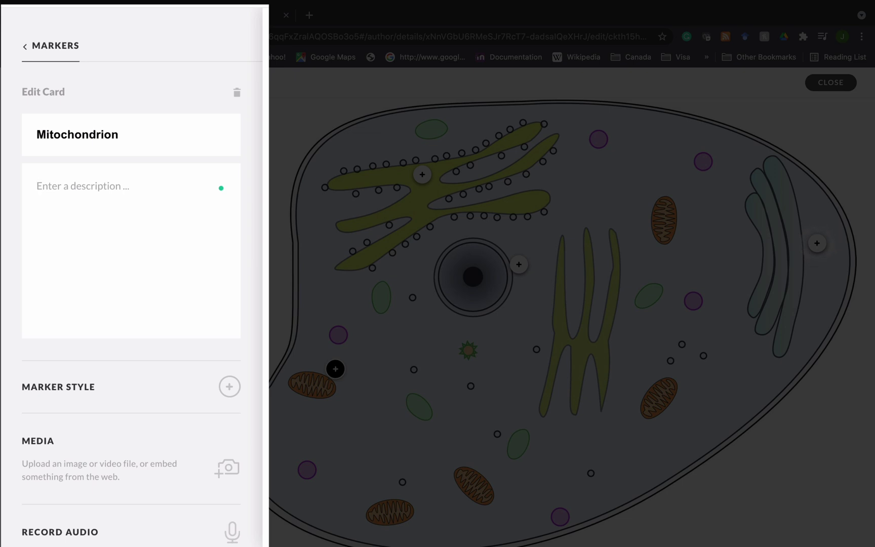
type("give some info")
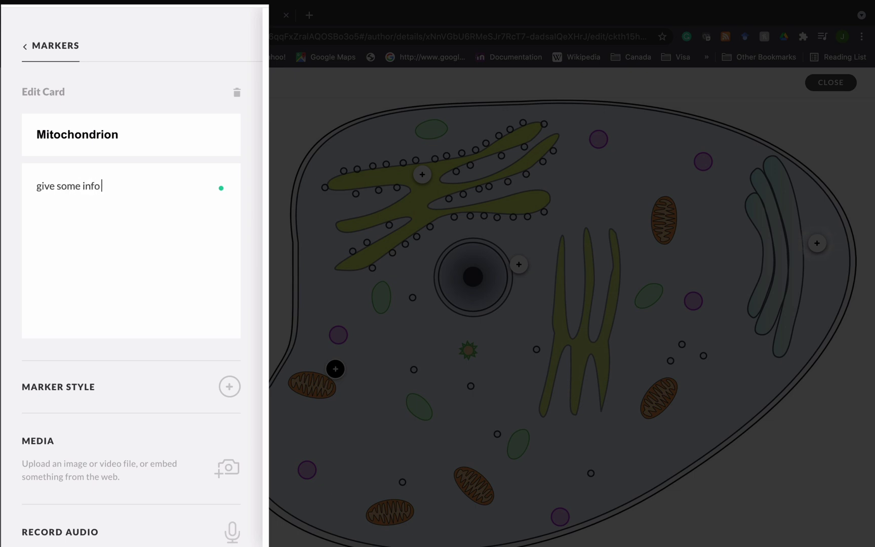
type(" about mitochondria")
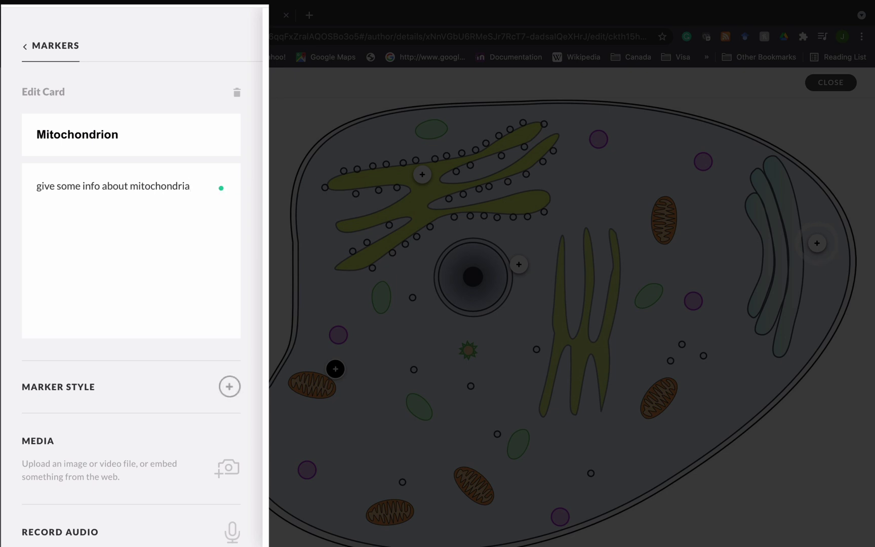
left_click(229, 387)
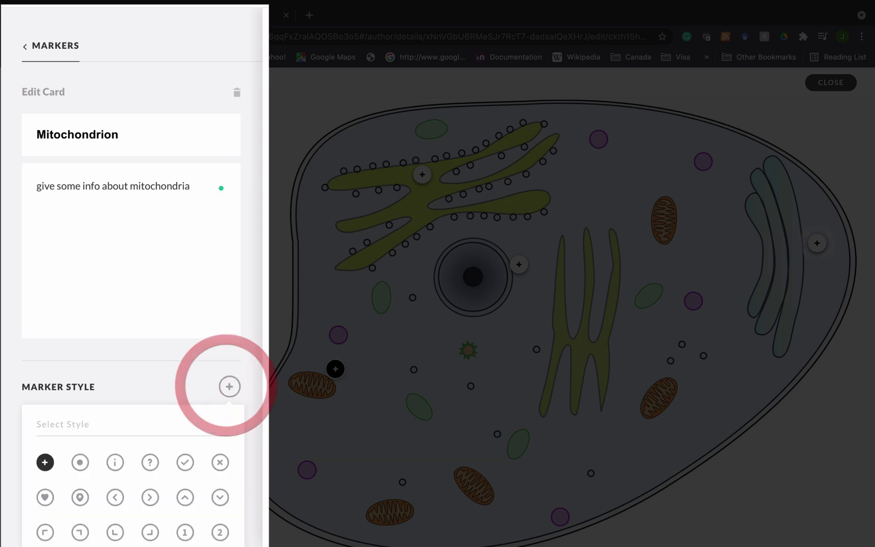
scroll(132, 304, "down", 2)
scroll(186, 405, "down", 3)
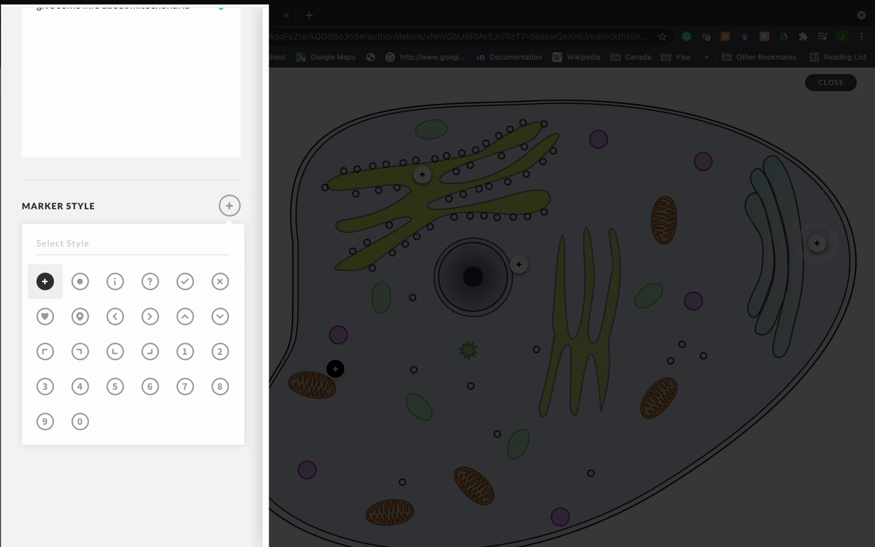
left_click(79, 316)
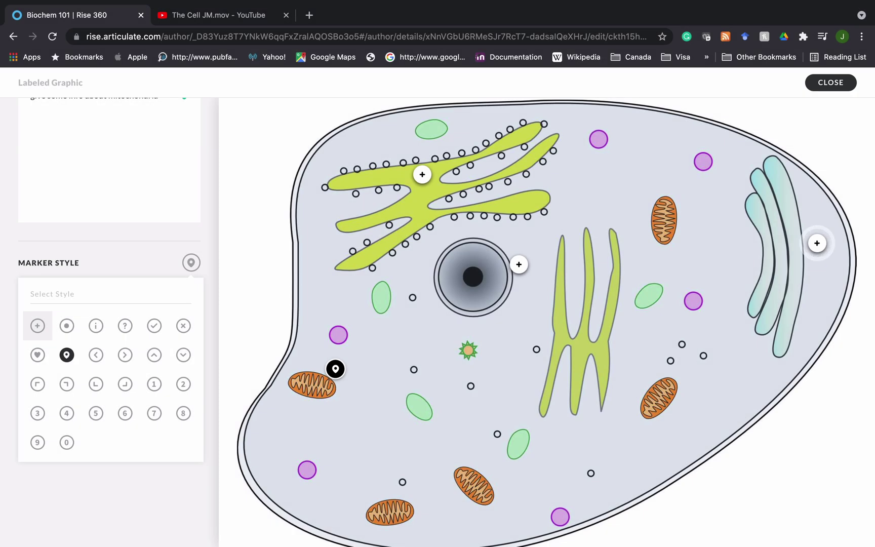
left_click(37, 325)
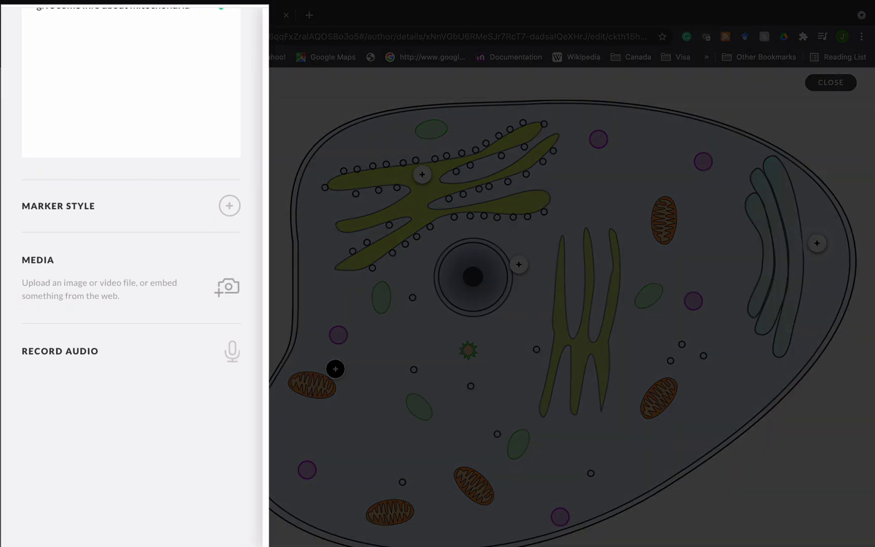
Choose Embed from web for the card's media and copy The Cell JM.mov YouTube share link.
left_click(228, 287)
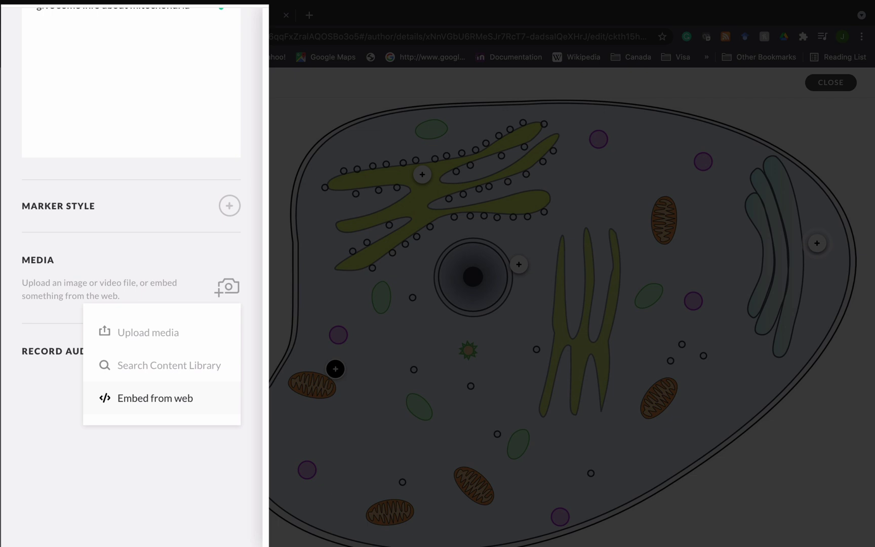
left_click(146, 398)
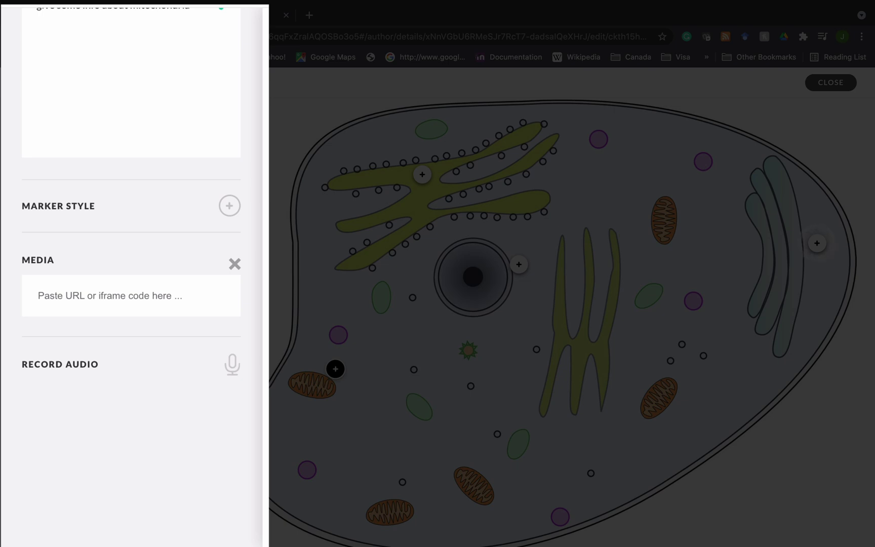
key("ctrl+Tab")
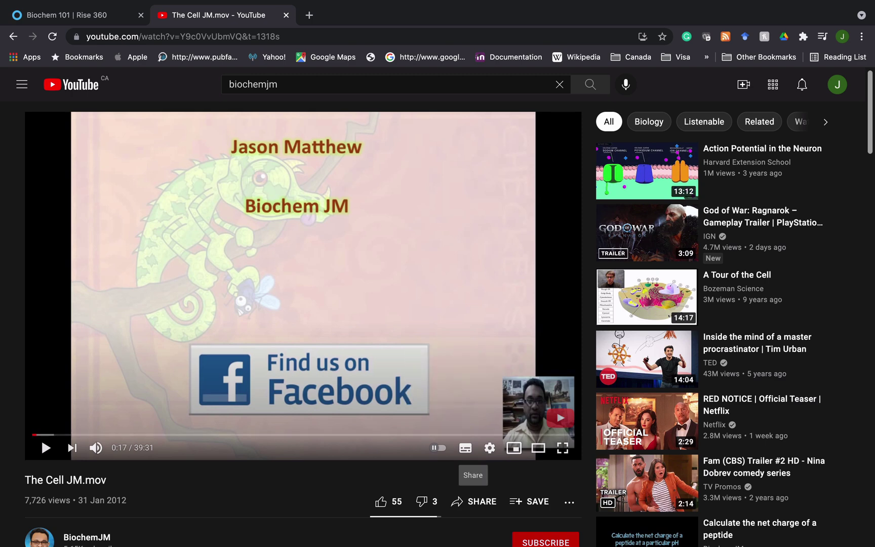
left_click(475, 502)
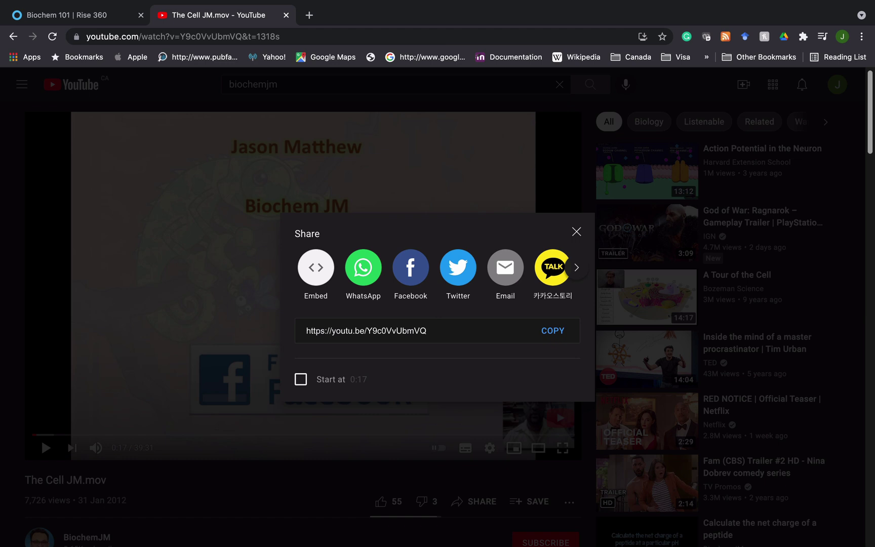
left_click(552, 330)
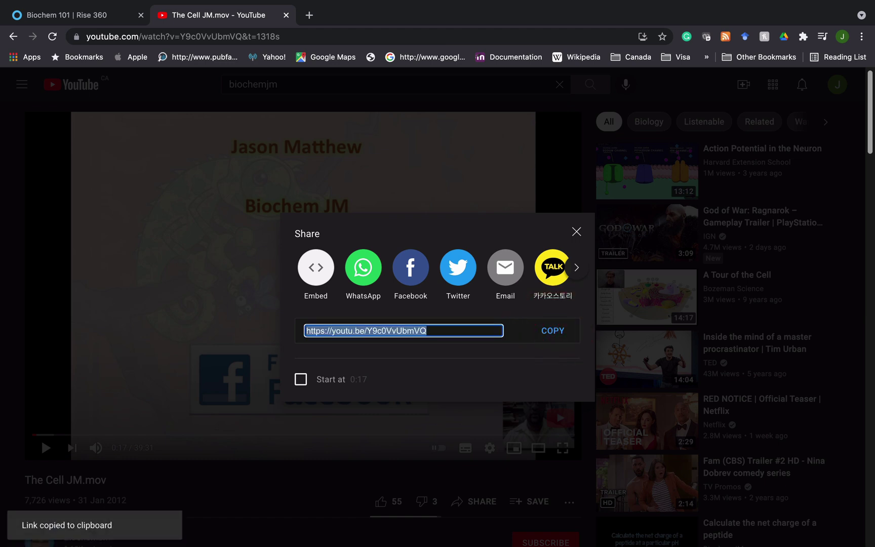
left_click(116, 15)
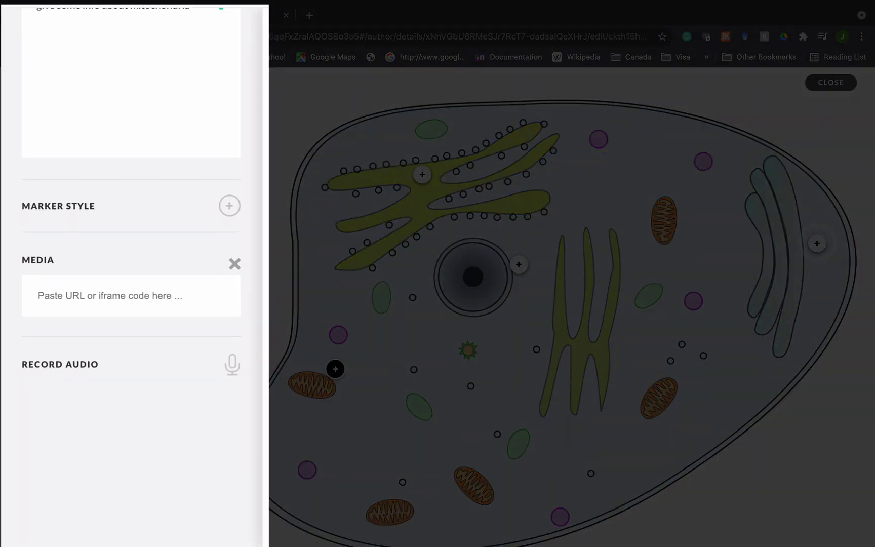
left_click(40, 336)
key("ctrl+v")
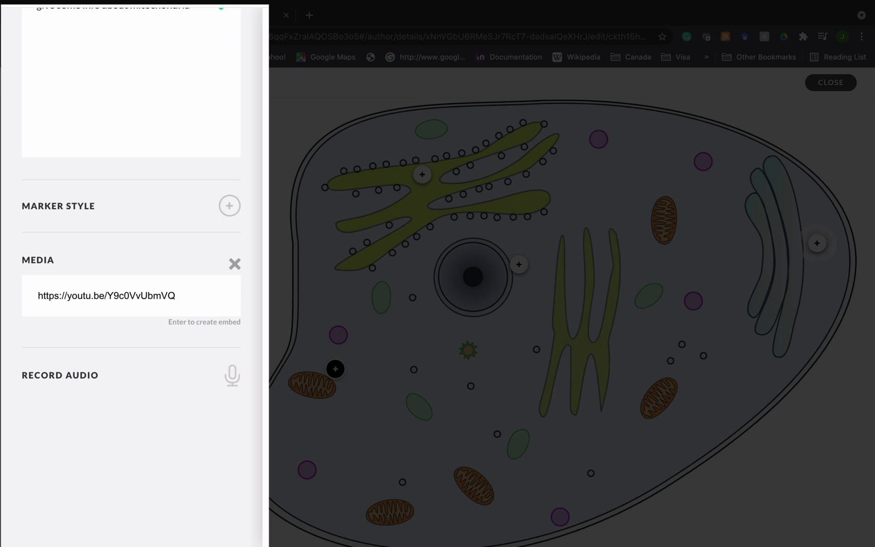
key("Return")
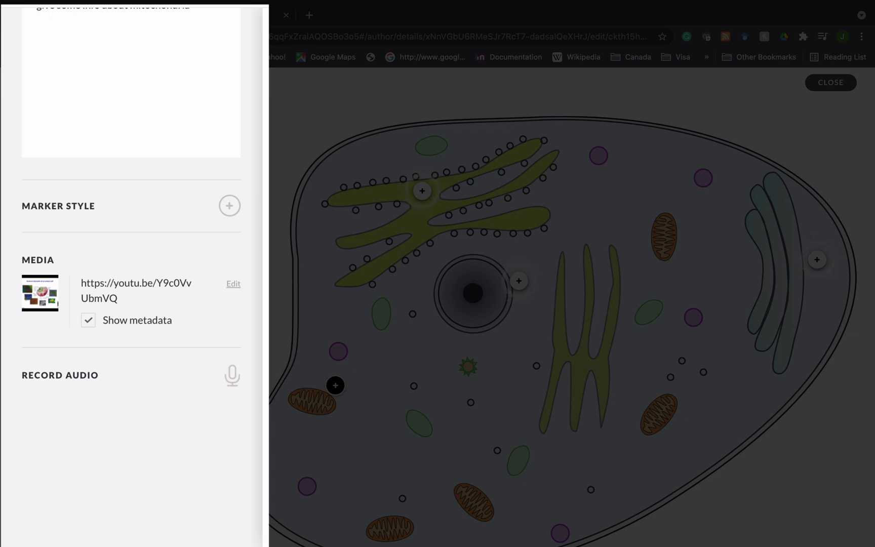
left_click(234, 284)
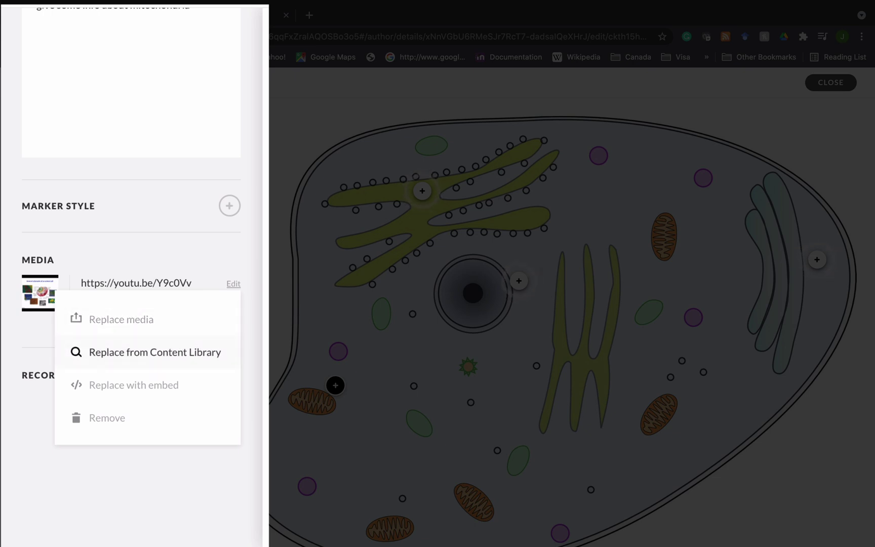
left_click(127, 460)
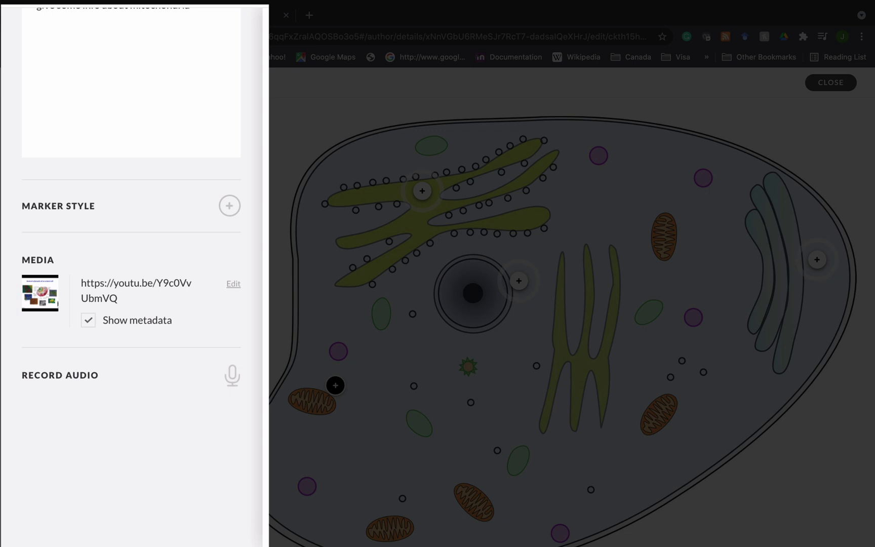
Open the Record Audio recorder on the Mitochondrion card.
left_click(232, 375)
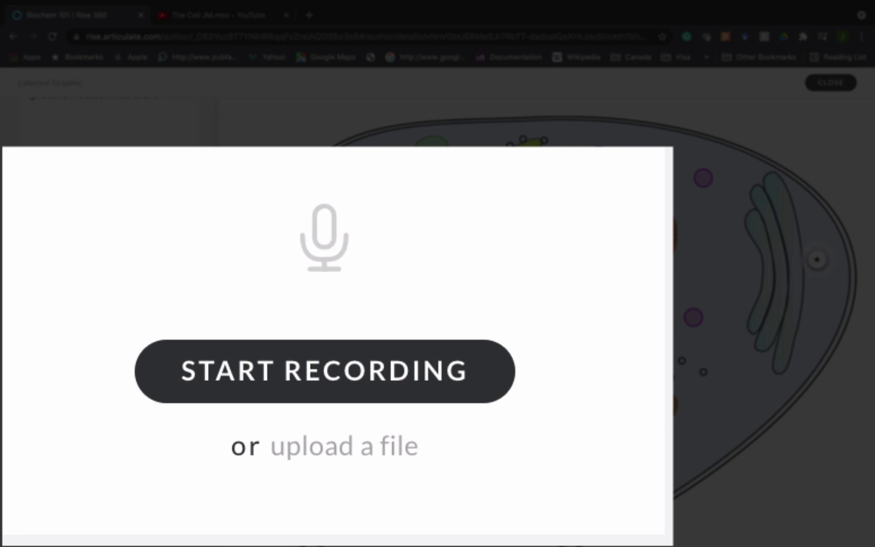
Record a spoken narration clip and attach it to the Mitochondrion card.
left_click(297, 371)
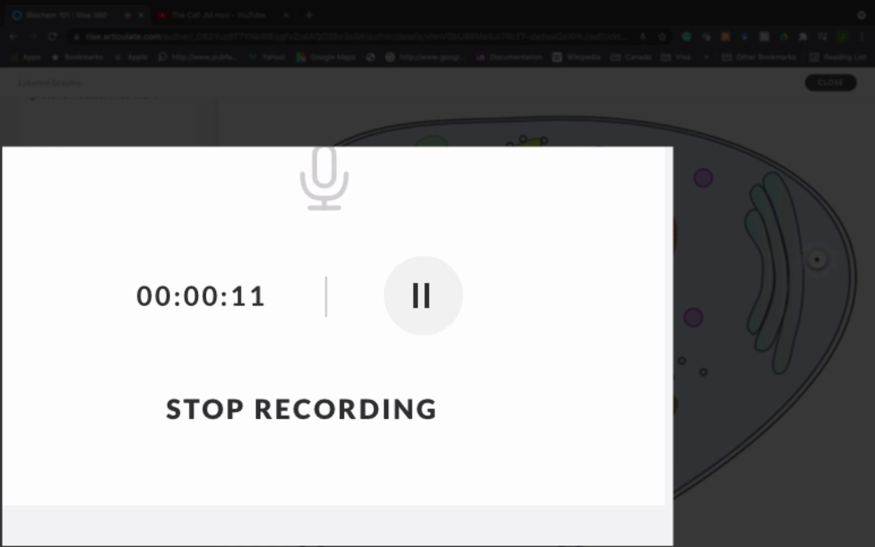
left_click(303, 401)
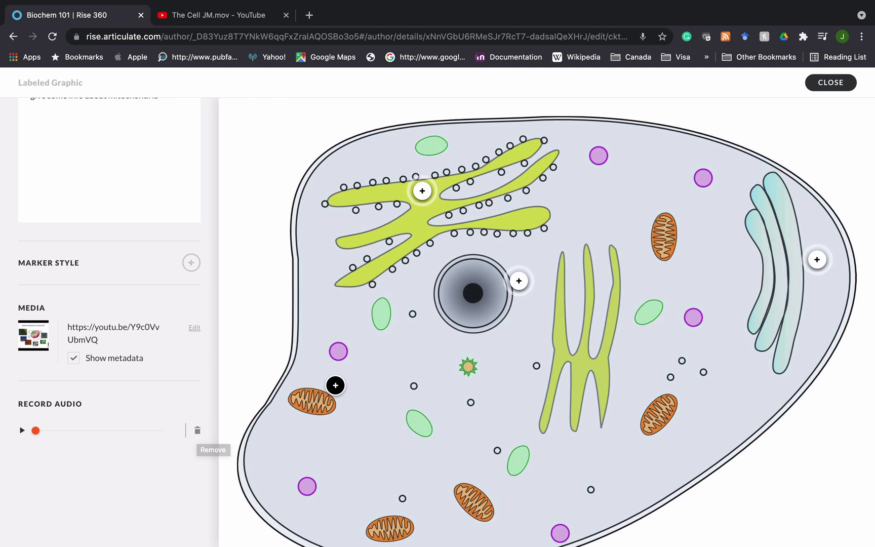
Delete the Mitochondrion card's audio clip and record a new one in its place.
left_click(198, 430)
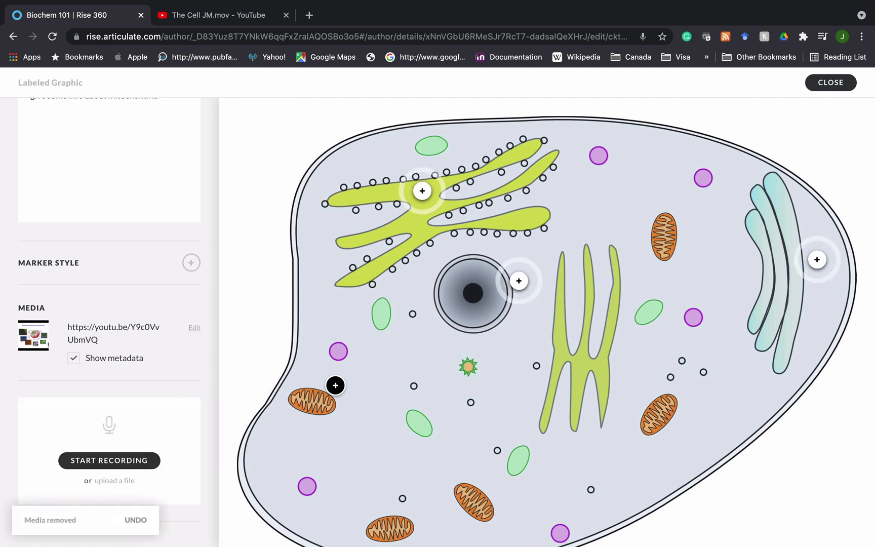
left_click(67, 456)
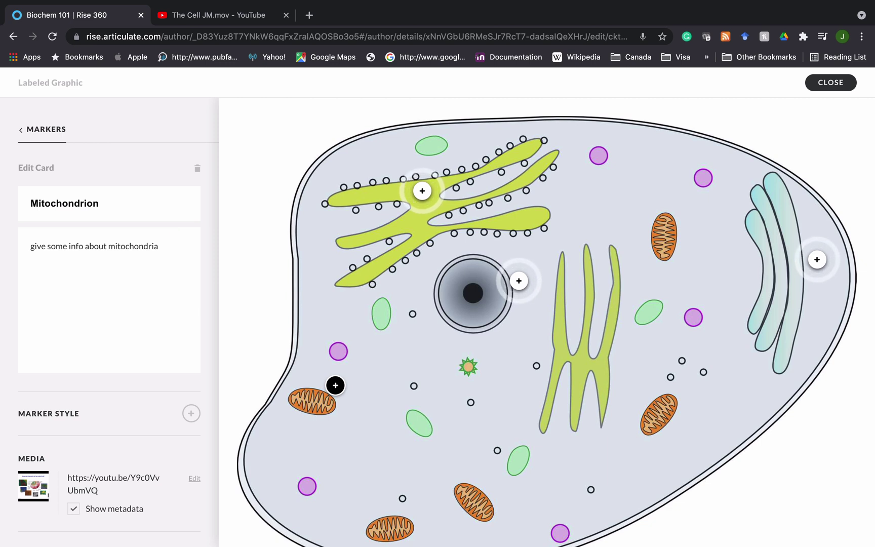
scroll(109, 319, "down", 5)
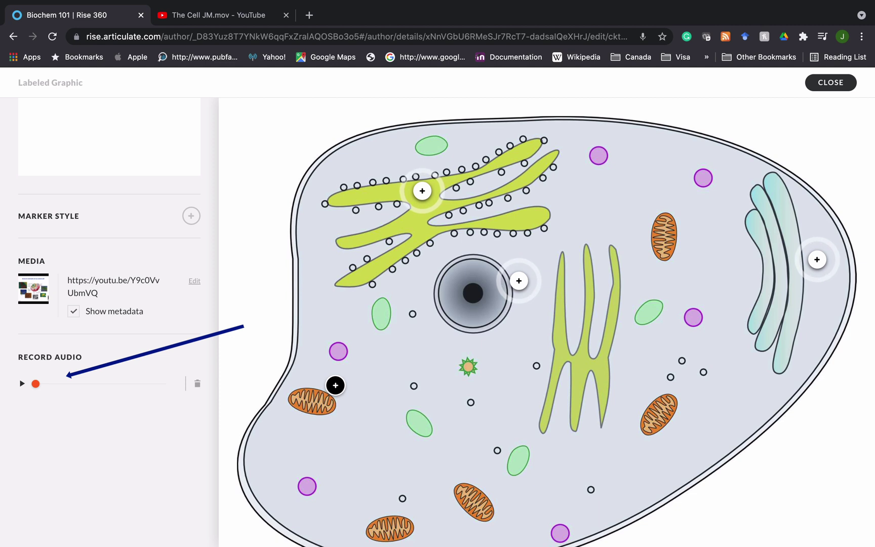
scroll(110, 304, "up", 3)
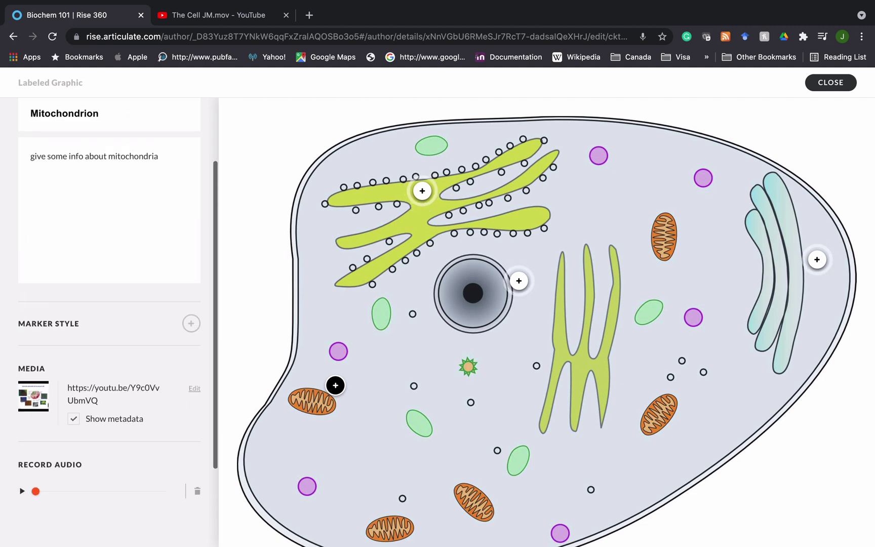
scroll(109, 304, "up", 2)
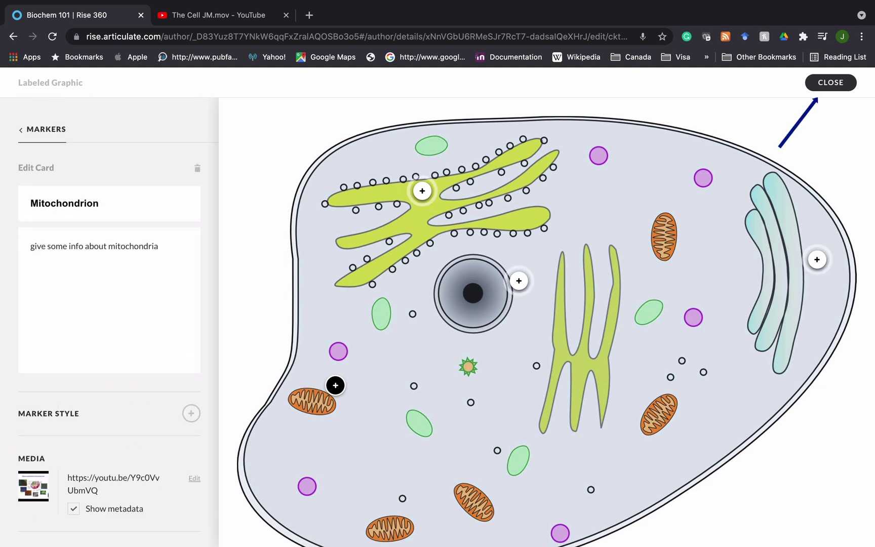
Preview the Animal cell lesson and open the Mitochondrion popup to check its audio, video and description.
left_click(828, 82)
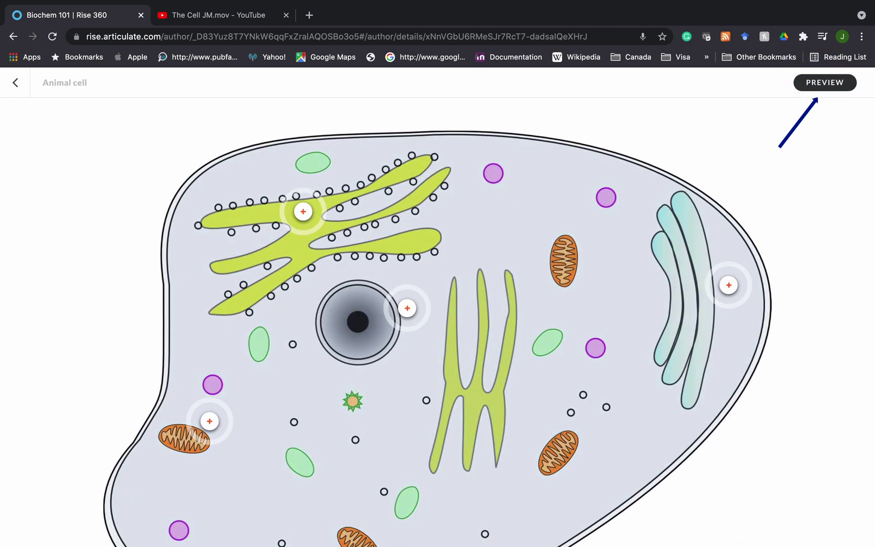
left_click(812, 82)
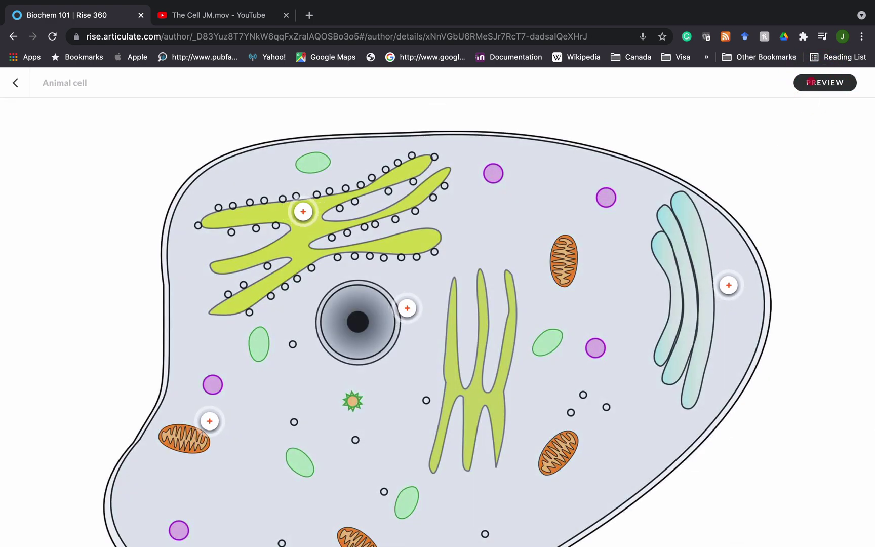
scroll(437, 303, "down", 4)
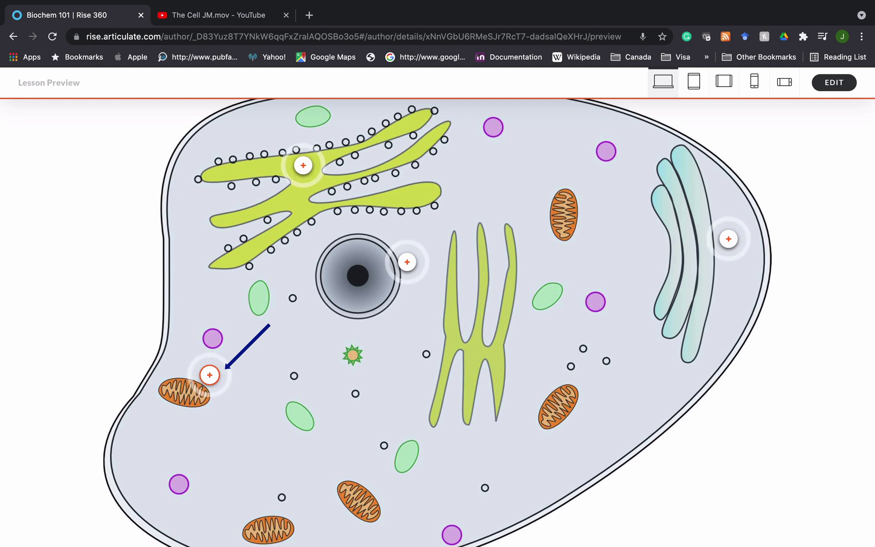
left_click(210, 374)
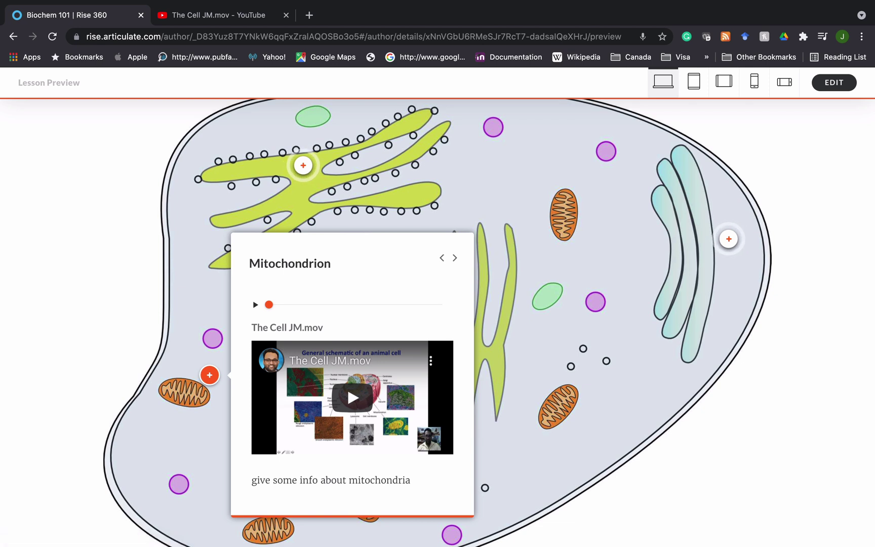
scroll(353, 397, "down", 3)
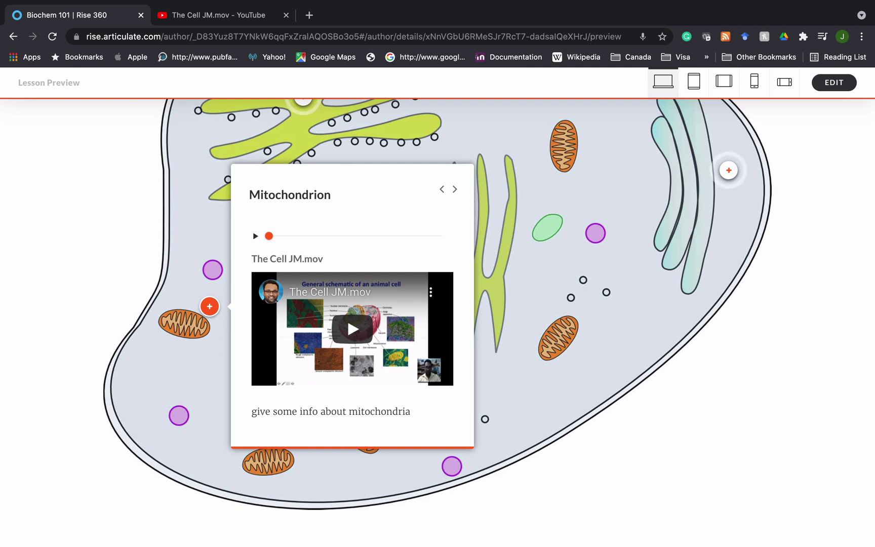
Return to editing the lesson and reopen the cell labeled graphic.
left_click(834, 82)
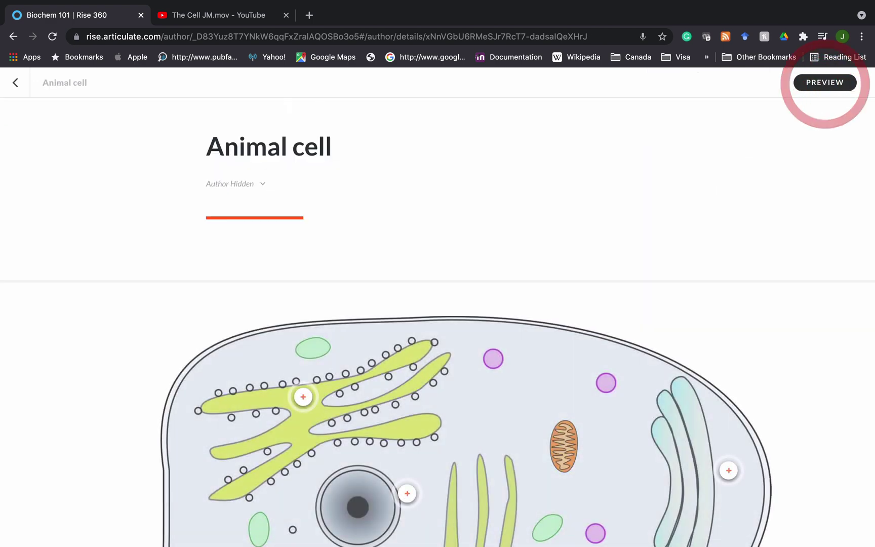
scroll(438, 355, "down", 3)
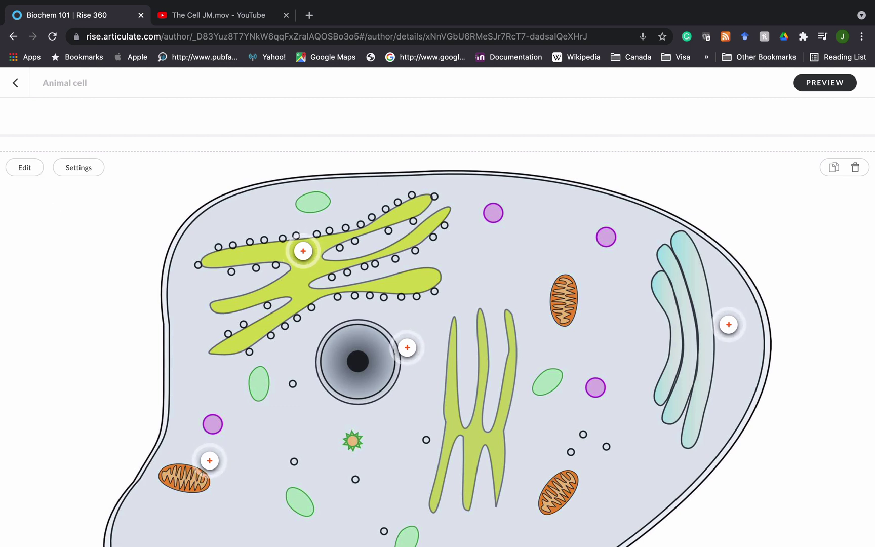
left_click(21, 168)
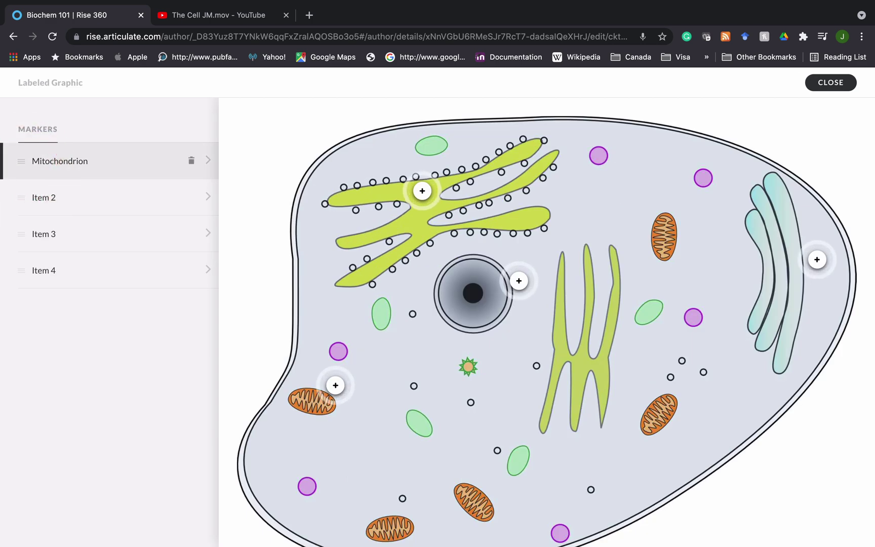
Title the rough endoplasmic reticulum marker's card 'Rough ER'.
left_click(422, 190)
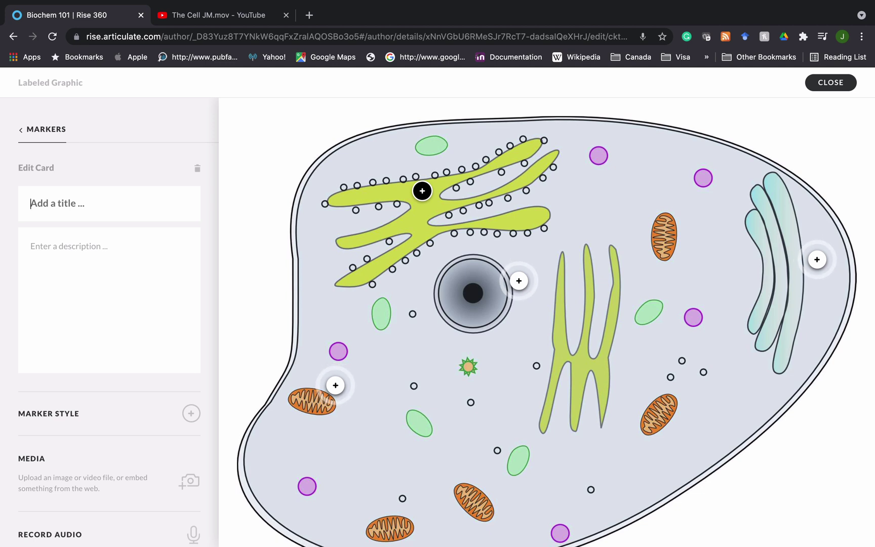
type("Rough ER")
scroll(109, 304, "down", 3)
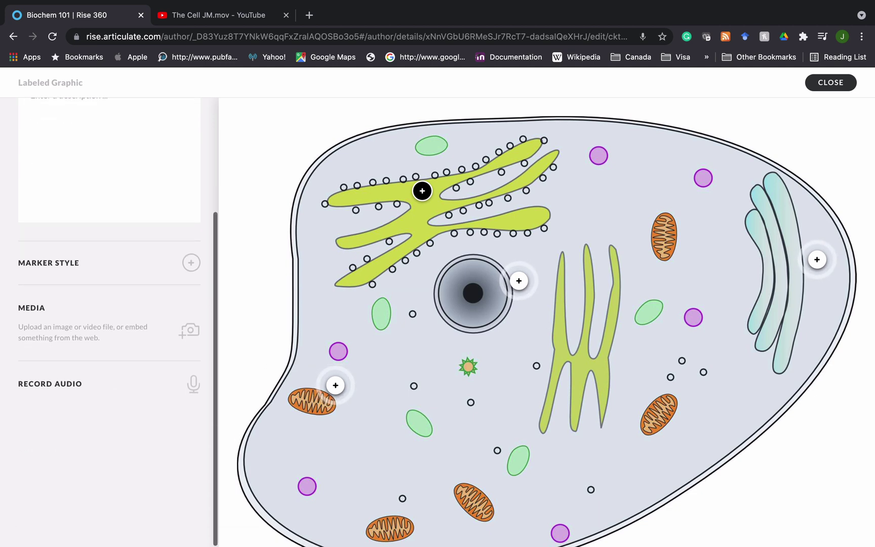
scroll(109, 304, "up", 3)
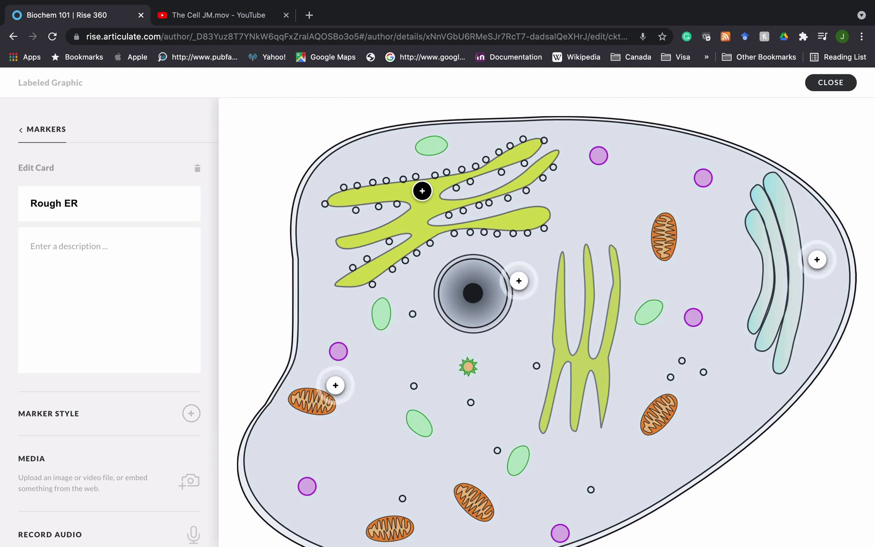
Replace the Golgi marker's 'Item 2' title with 'Golgi Apparatus' and return to the marker list.
left_click(22, 130)
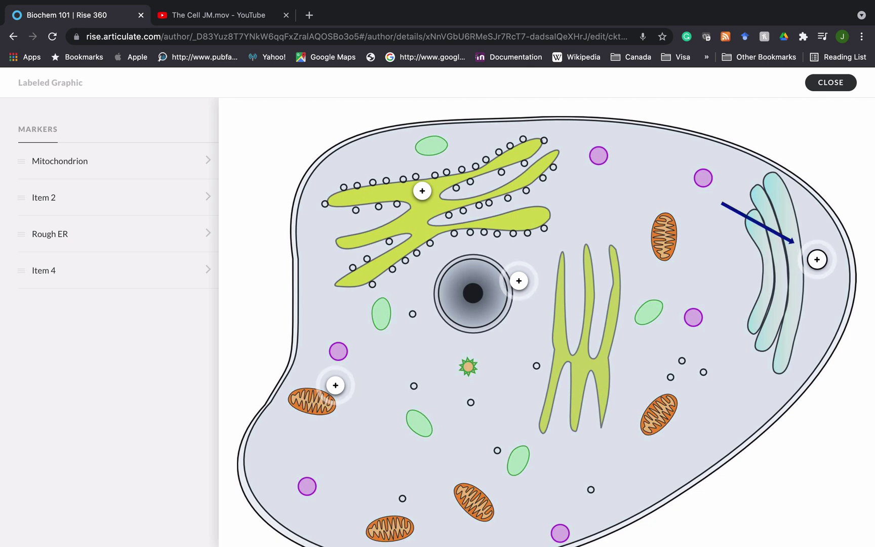
left_click(817, 259)
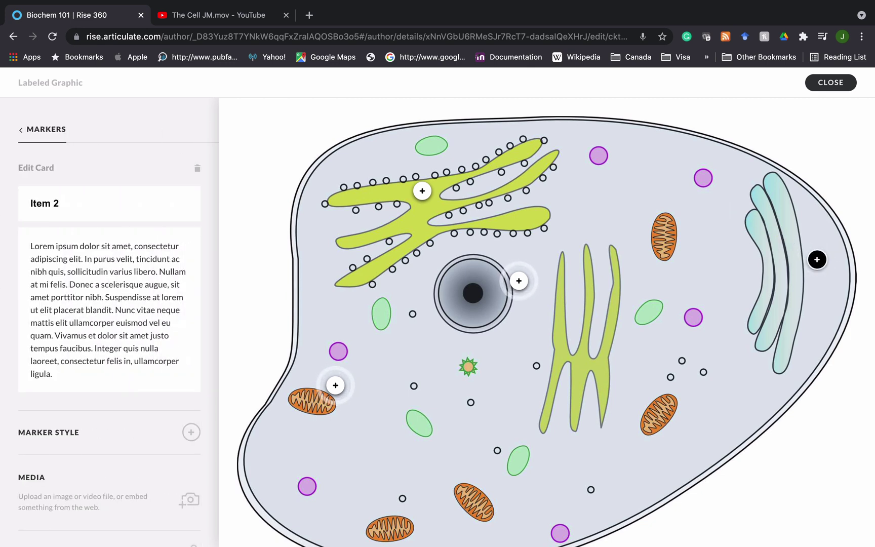
left_click(7, 194)
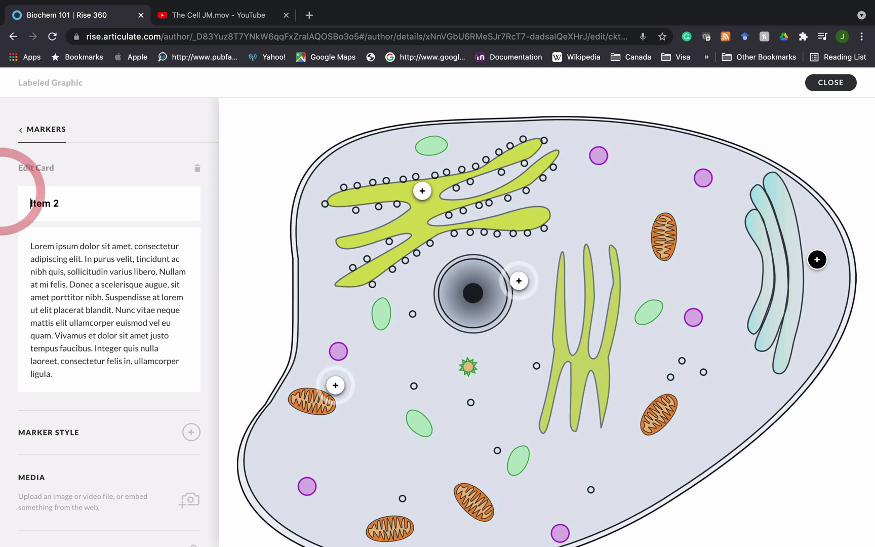
triple_click(48, 203)
key("BackSpace")
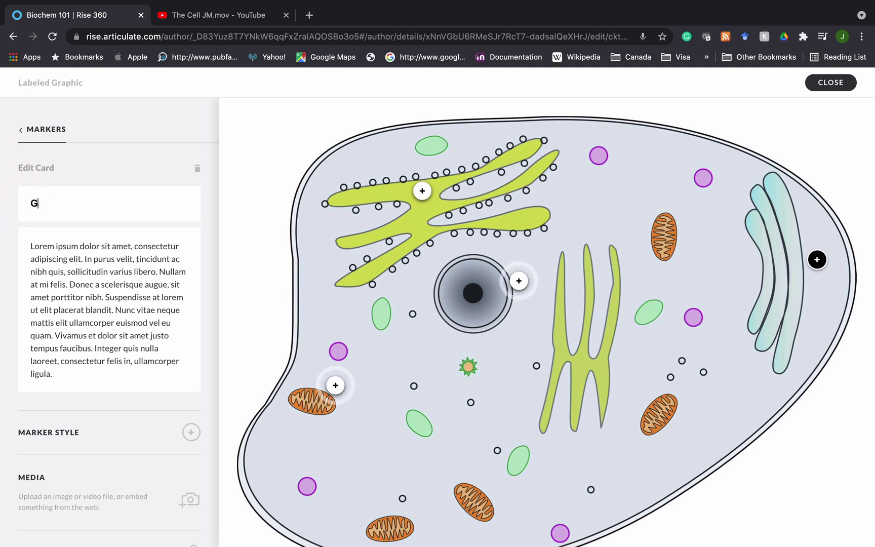
type("Golgi Apparatus")
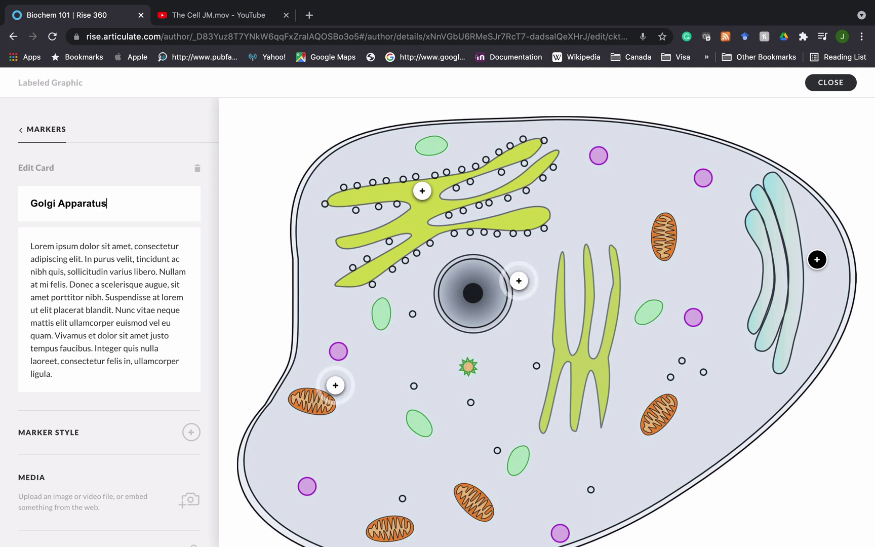
scroll(109, 314, "down", 5)
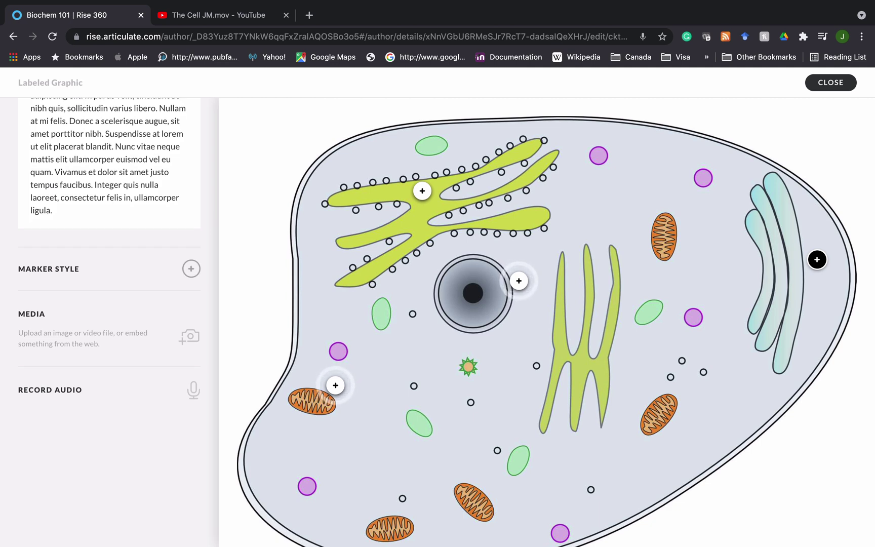
scroll(109, 304, "up", 3)
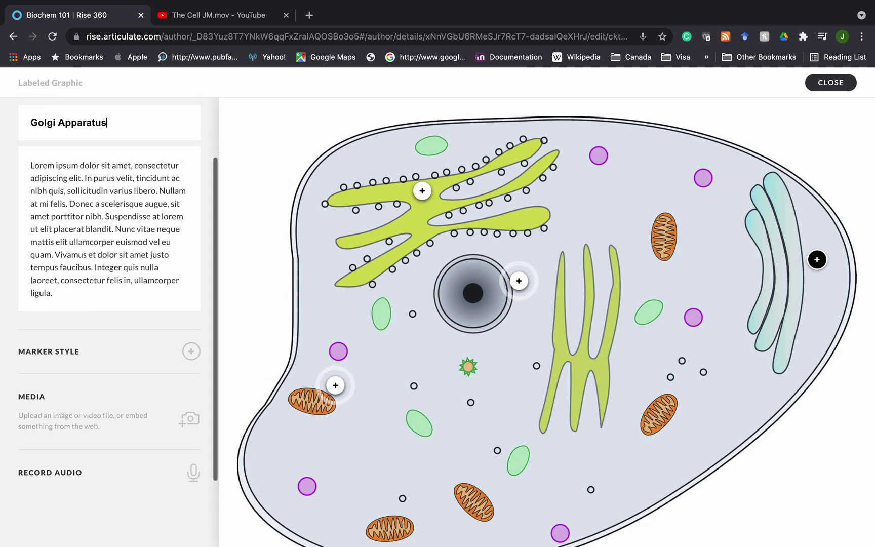
scroll(109, 304, "down", 3)
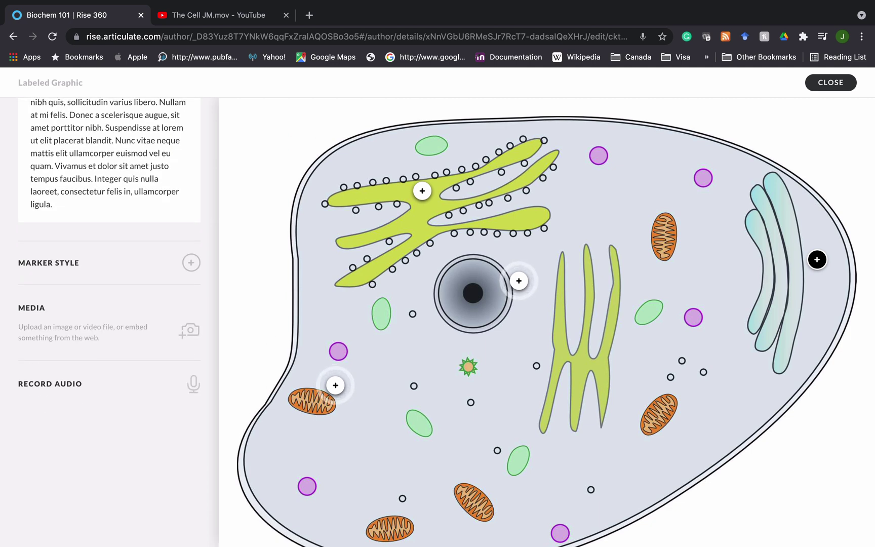
scroll(109, 304, "up", 6)
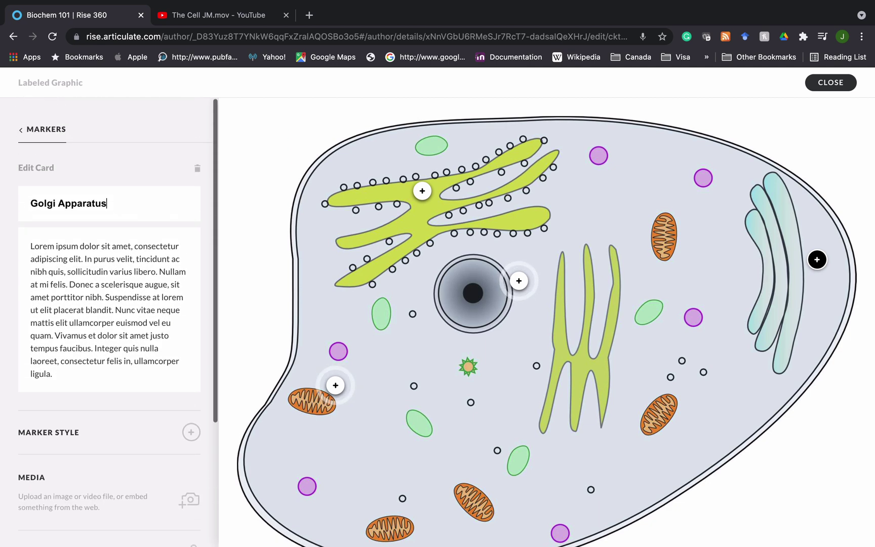
left_click(23, 129)
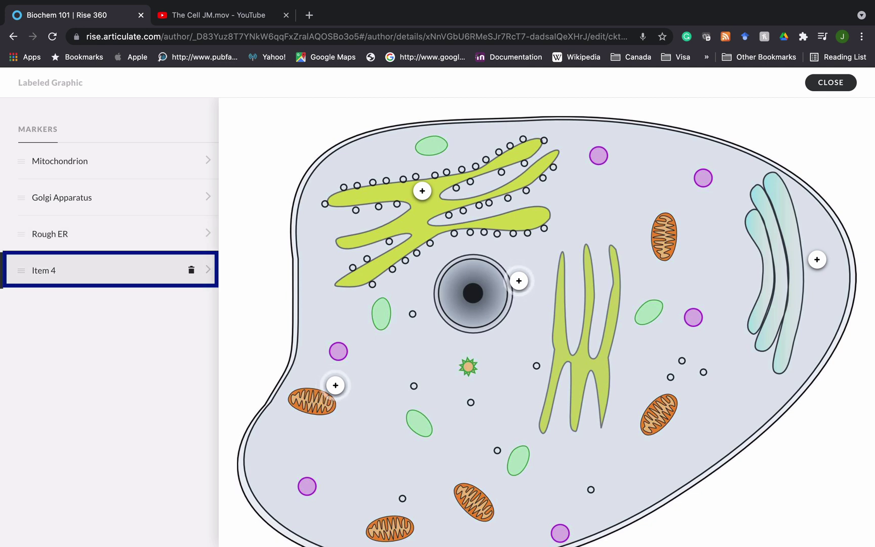
Delete the unused Item 4 marker and an accidentally added marker beside the nucleus.
left_click(191, 270)
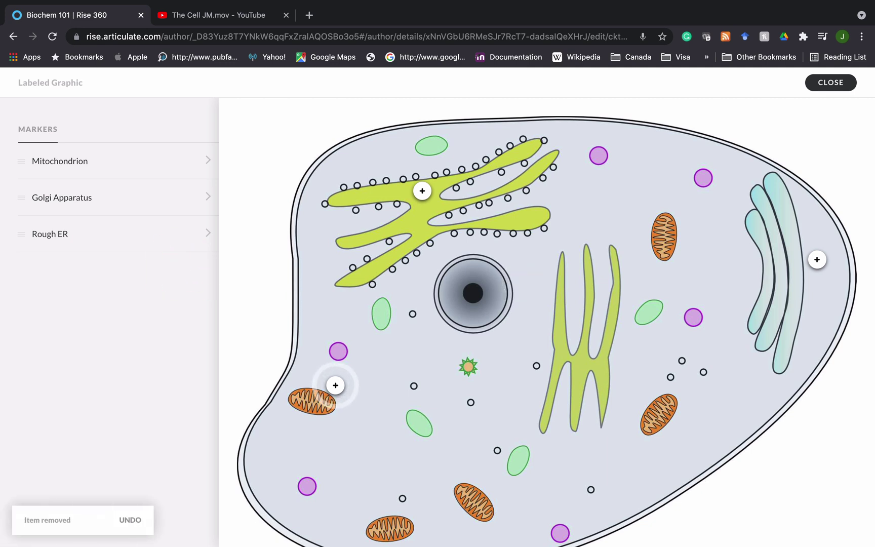
left_click(504, 263)
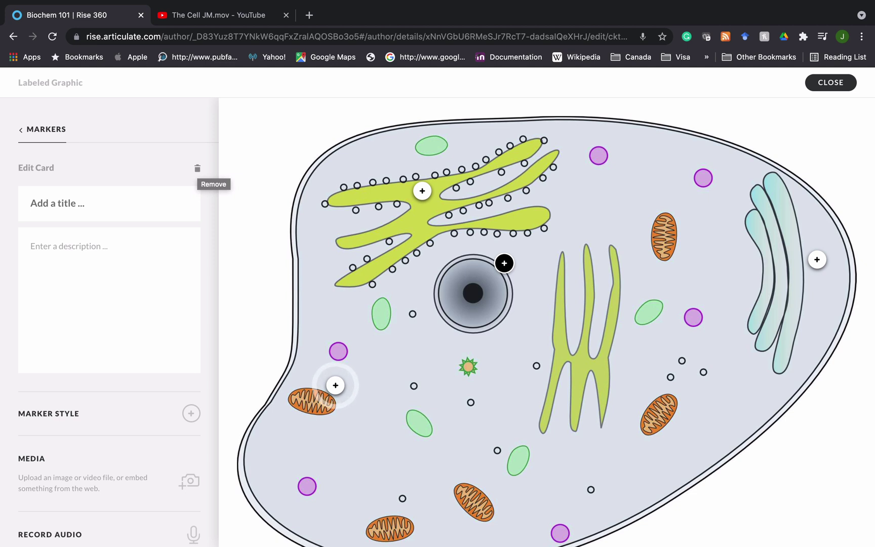
left_click(198, 167)
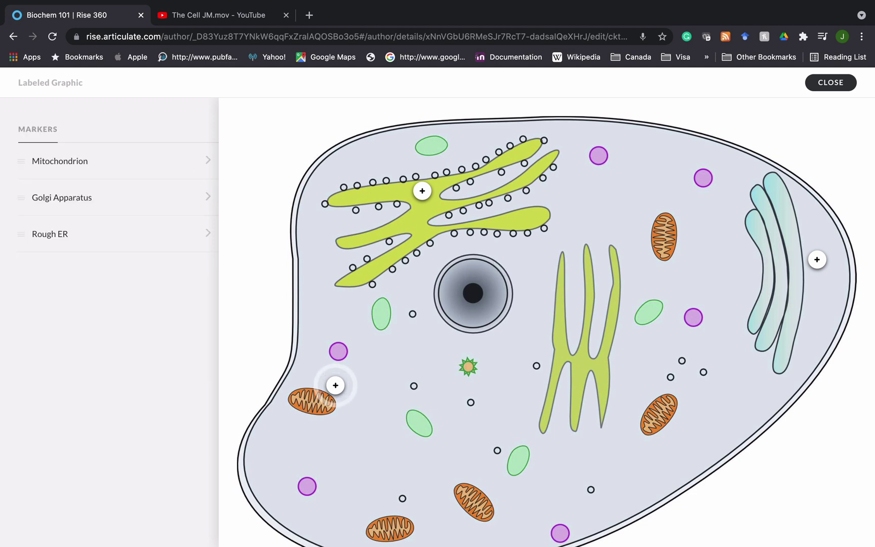